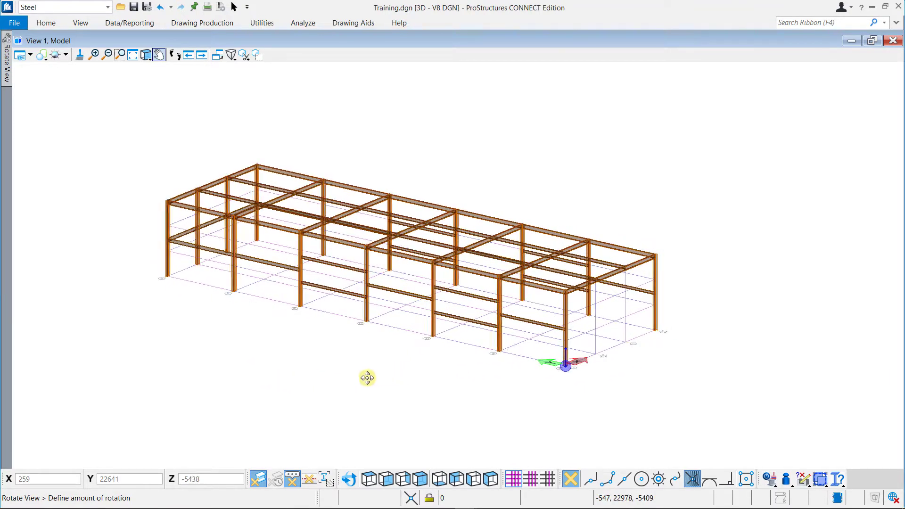
pyautogui.click(360, 377)
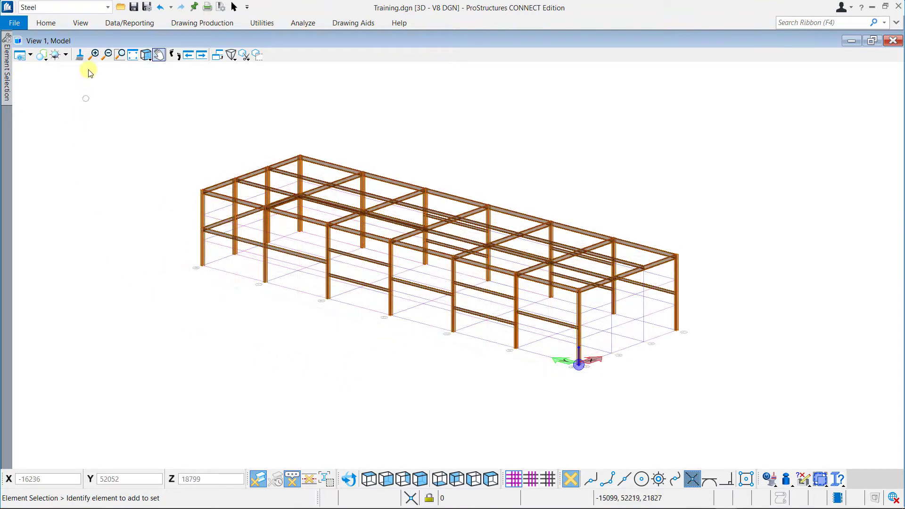
pyautogui.click(93, 6)
pyautogui.click(70, 21)
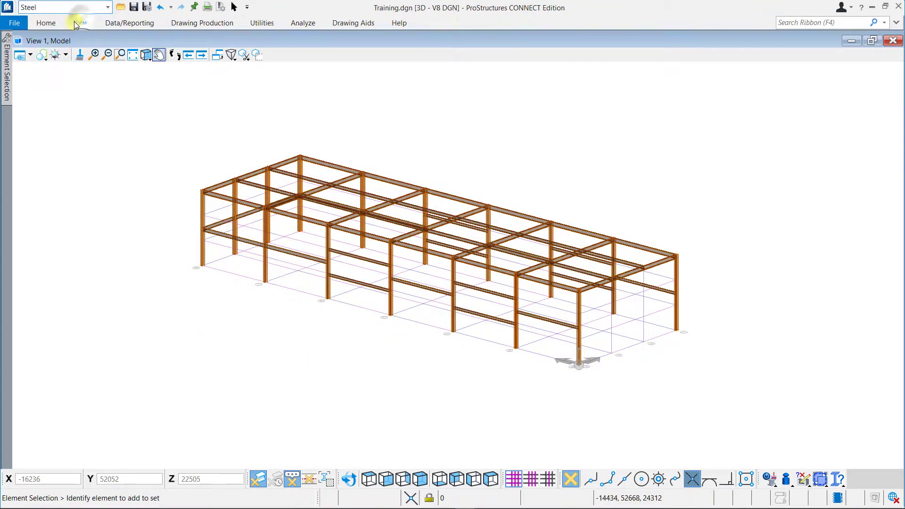
pyautogui.click(46, 23)
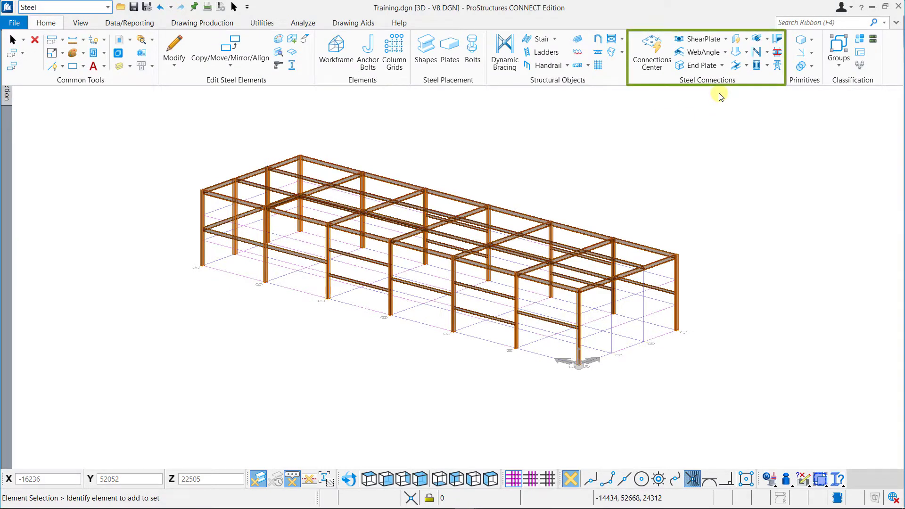
pyautogui.click(649, 55)
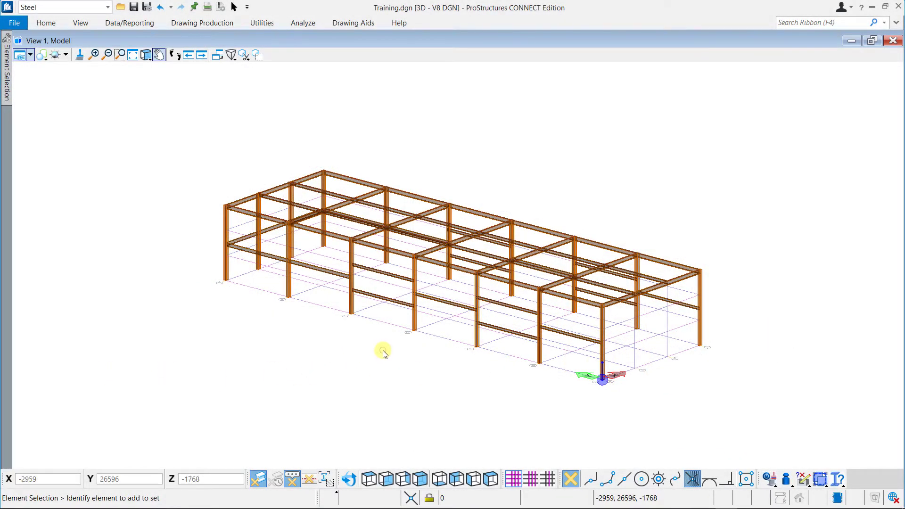
# Step: Apply a General Baseplate connection to the corner column at grid G
pyautogui.click(47, 24)
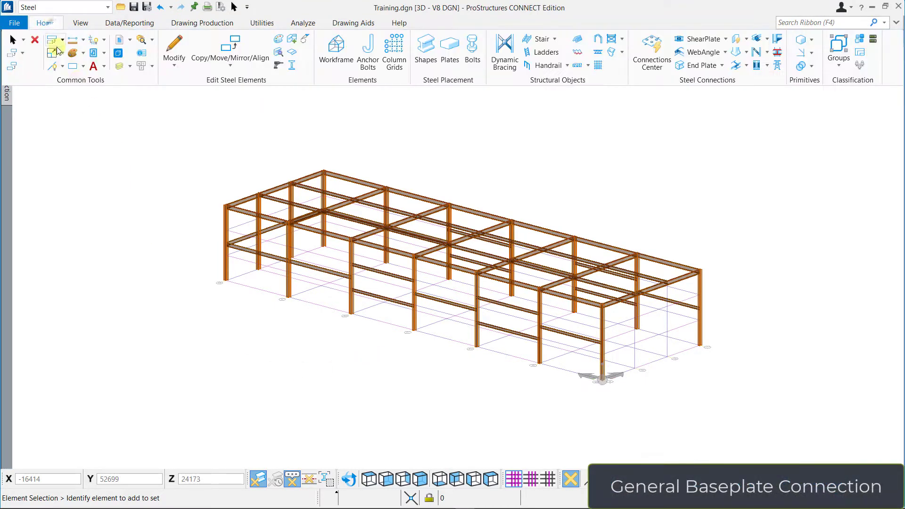
pyautogui.click(736, 53)
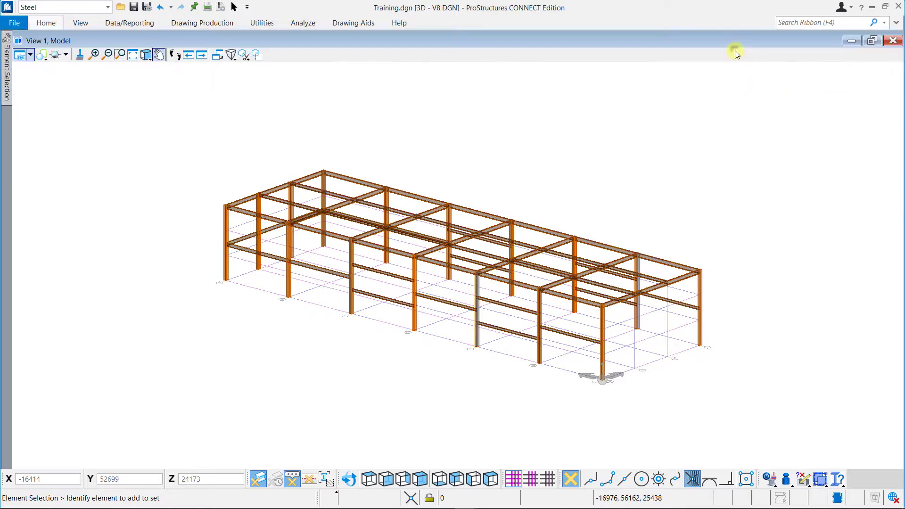
pyautogui.click(225, 271)
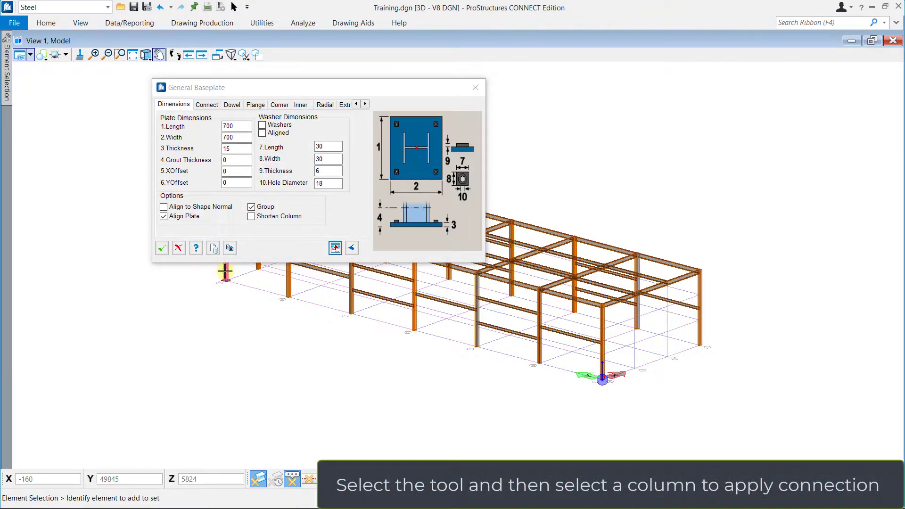
pyautogui.moveTo(325, 87); pyautogui.dragTo(479, 161)
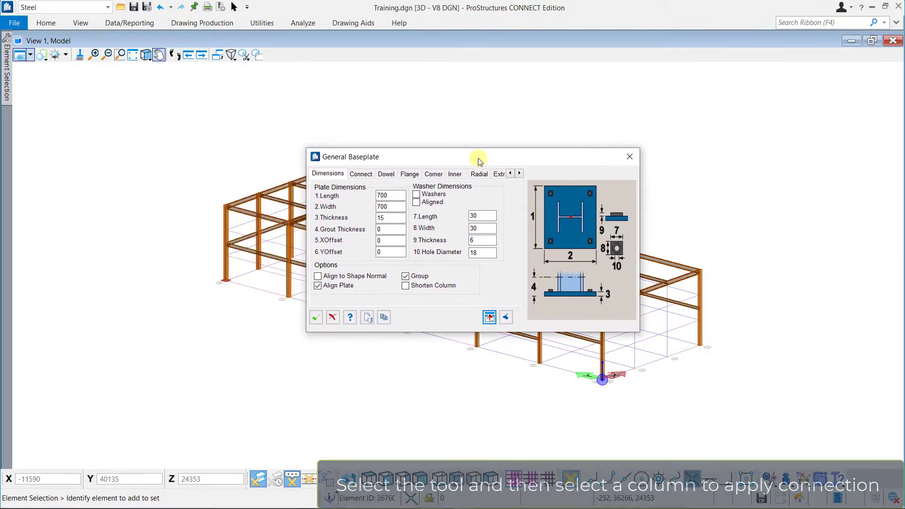
pyautogui.scroll(3, 251, 306)
pyautogui.moveTo(241, 298); pyautogui.dragTo(237, 332, button='middle')
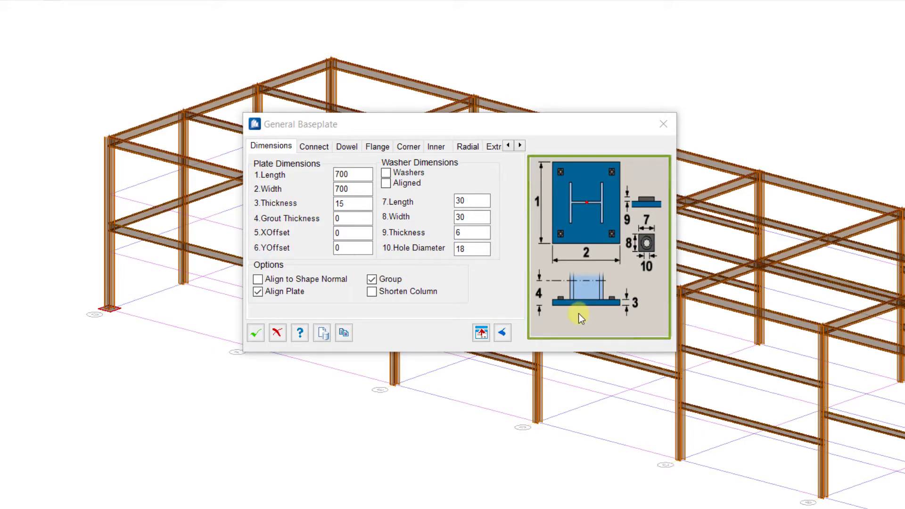
# Step: Review the baseplate connection's inner gusset, radial, extras, extensions, standard and assignment settings
pyautogui.click(521, 147)
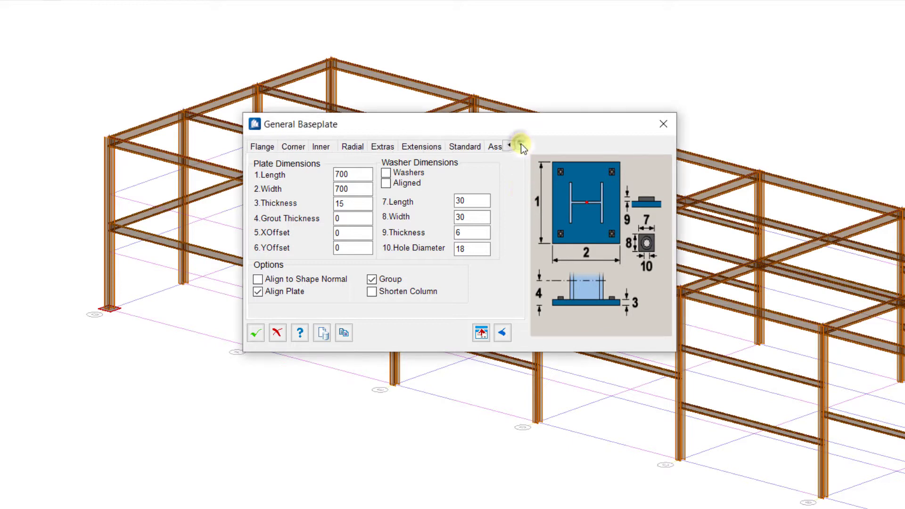
pyautogui.click(521, 146)
pyautogui.click(482, 143)
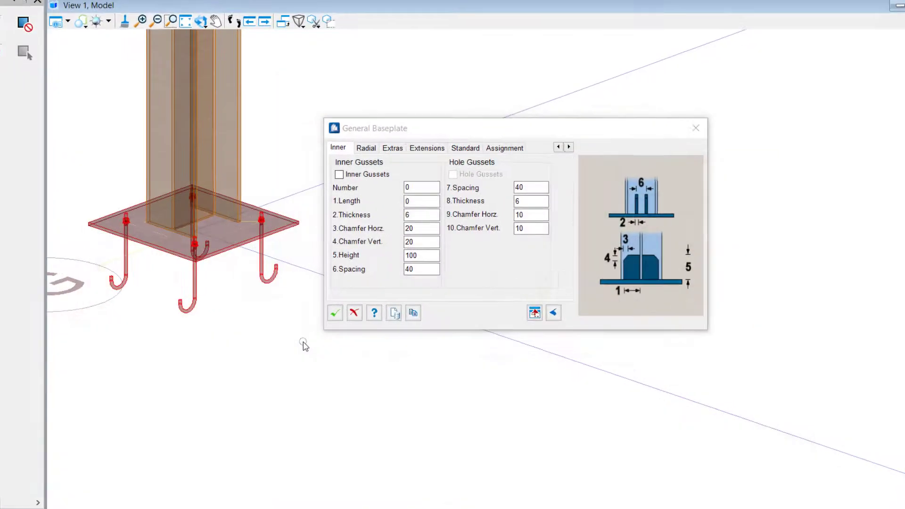
pyautogui.click(342, 136)
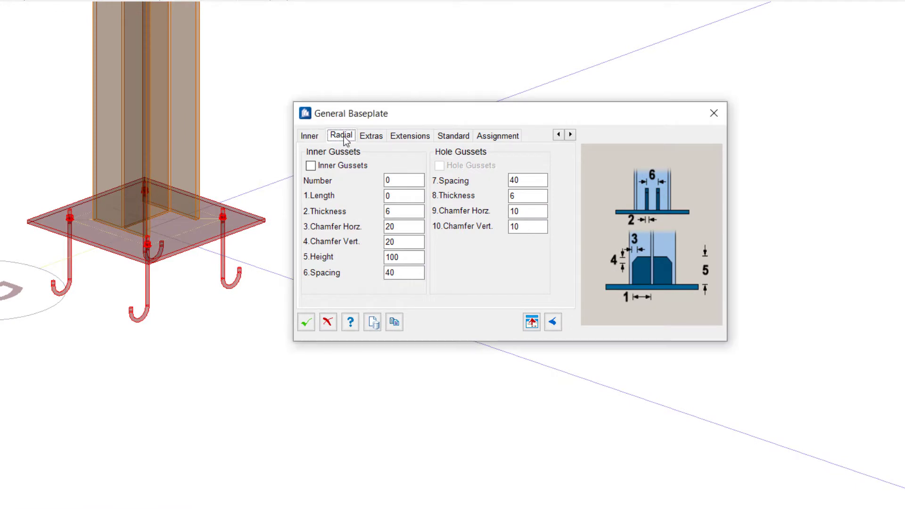
pyautogui.click(371, 135)
pyautogui.click(412, 136)
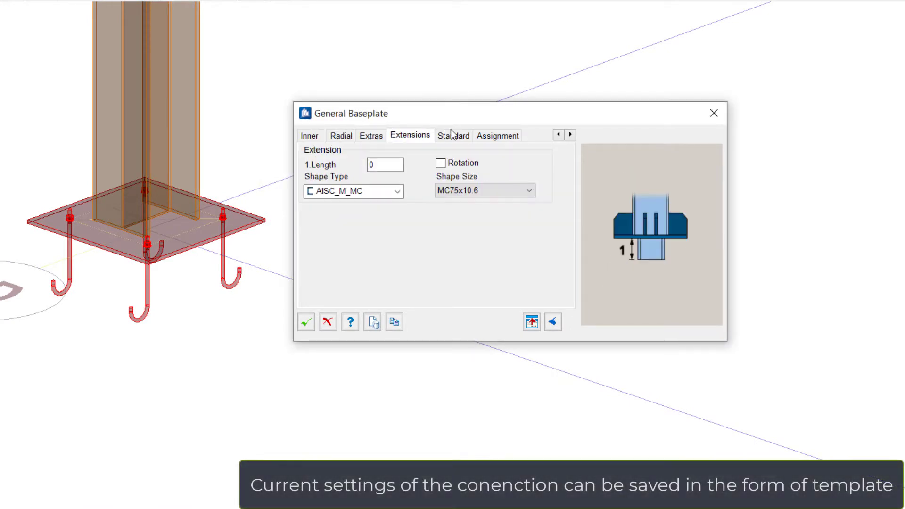
pyautogui.click(455, 135)
pyautogui.click(493, 137)
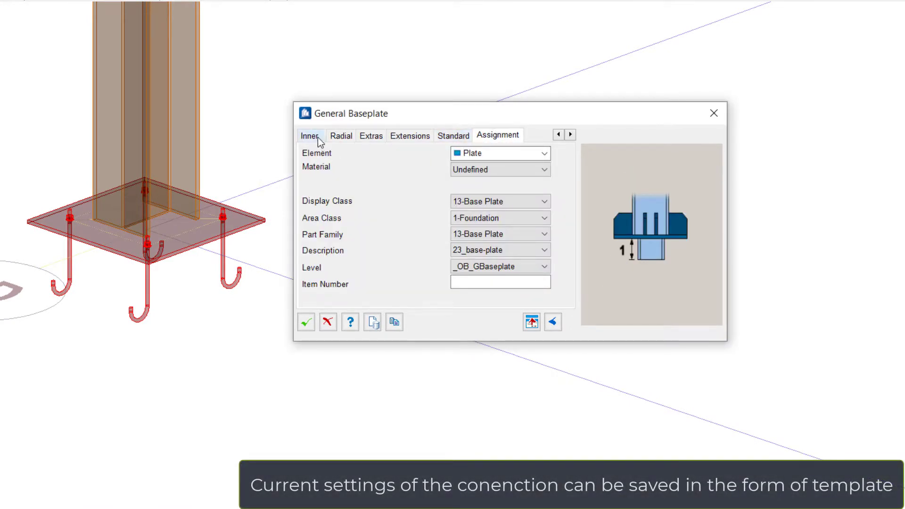
pyautogui.click(317, 137)
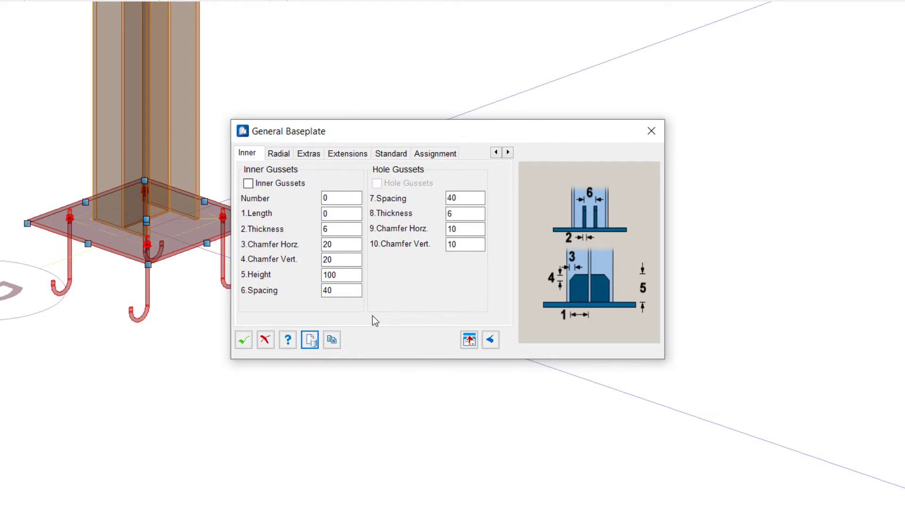
# Step: Save the connection settings as a template named Baseplate in the OnBoarding Project folder and load that template
pyautogui.click(311, 339)
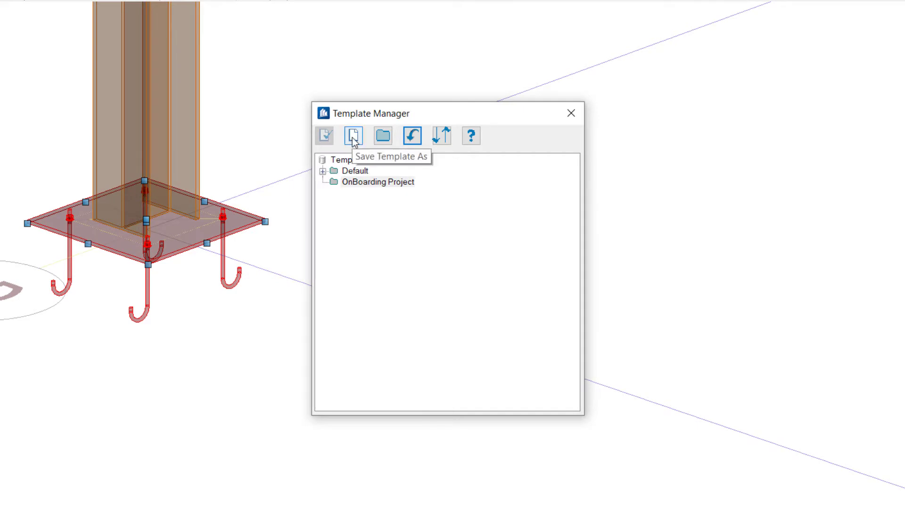
pyautogui.click(353, 136)
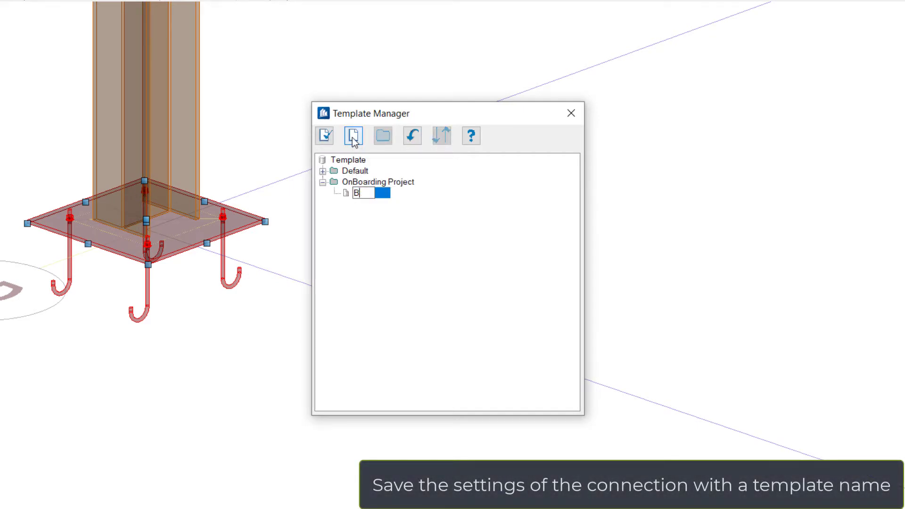
pyautogui.write('Baseplate')
pyautogui.press('Return')
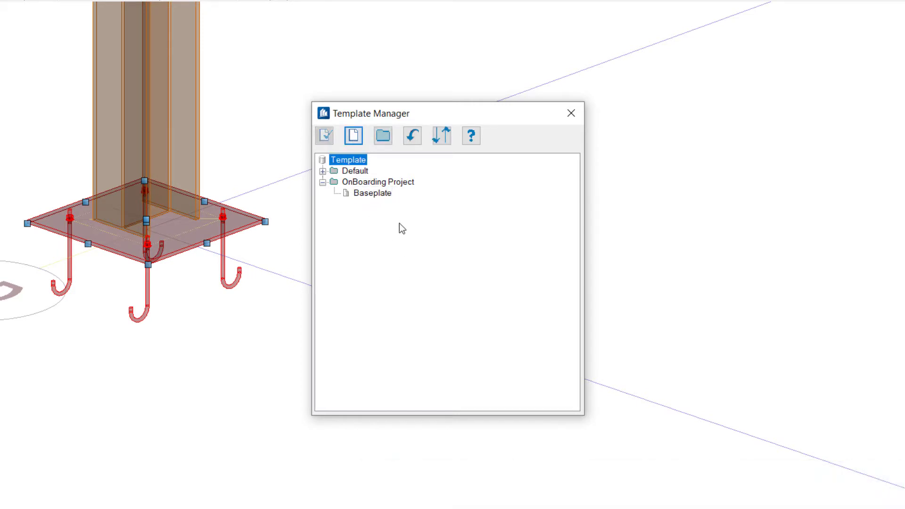
pyautogui.click(383, 194)
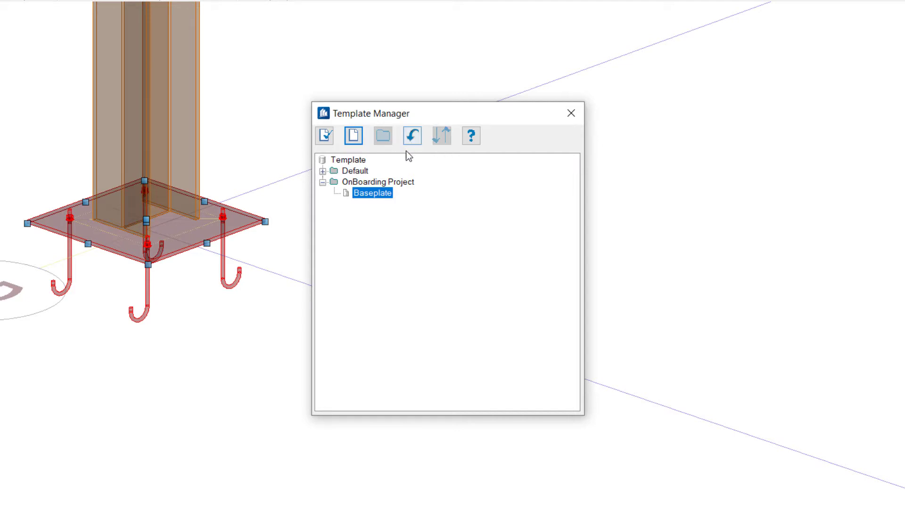
pyautogui.doubleClick(385, 194)
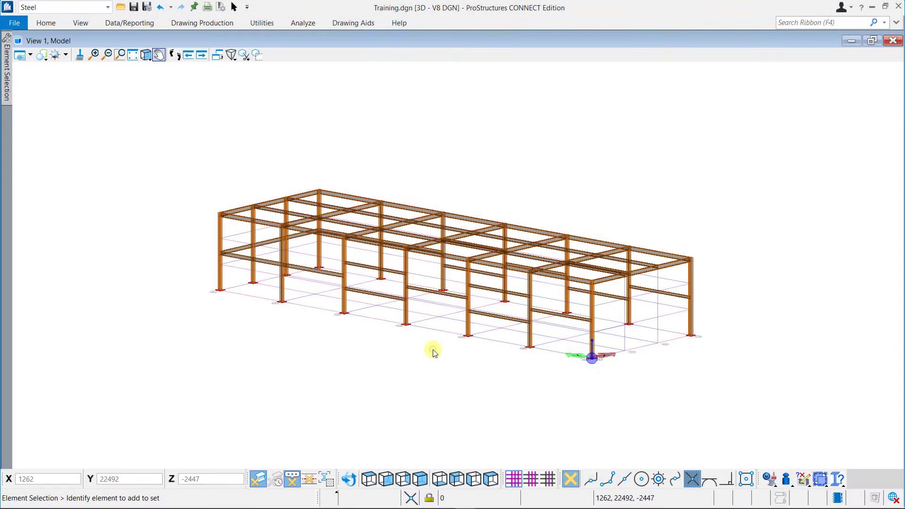
# Step: Open the anchor bolt styles and check the hook anchor bolt's dimensions and its class and level assignments
pyautogui.keyDown('shift'); pyautogui.moveTo(430, 349); pyautogui.dragTo(489, 355, button='middle'); pyautogui.keyUp('shift')
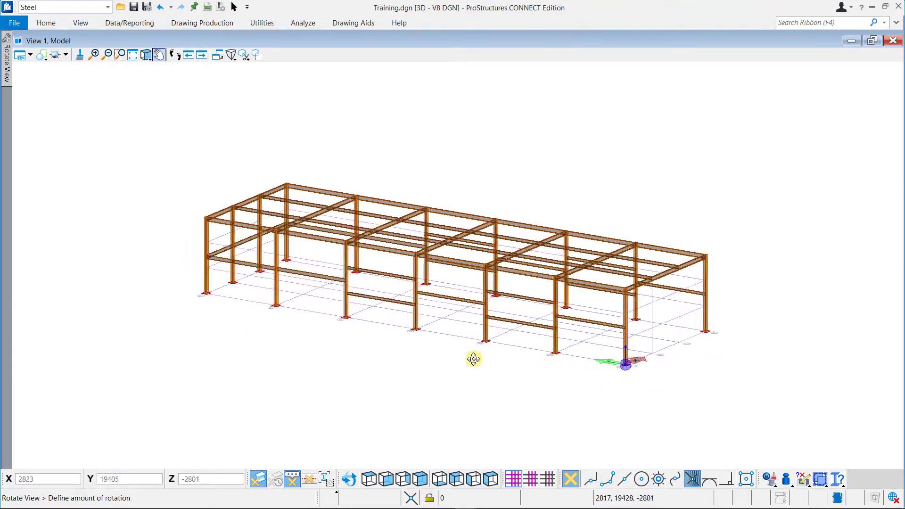
pyautogui.rightClick(453, 362)
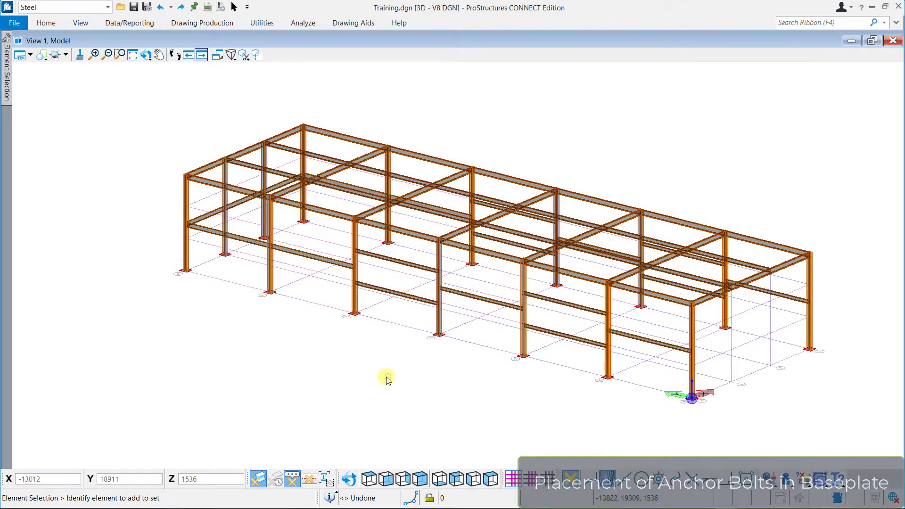
pyautogui.click(46, 23)
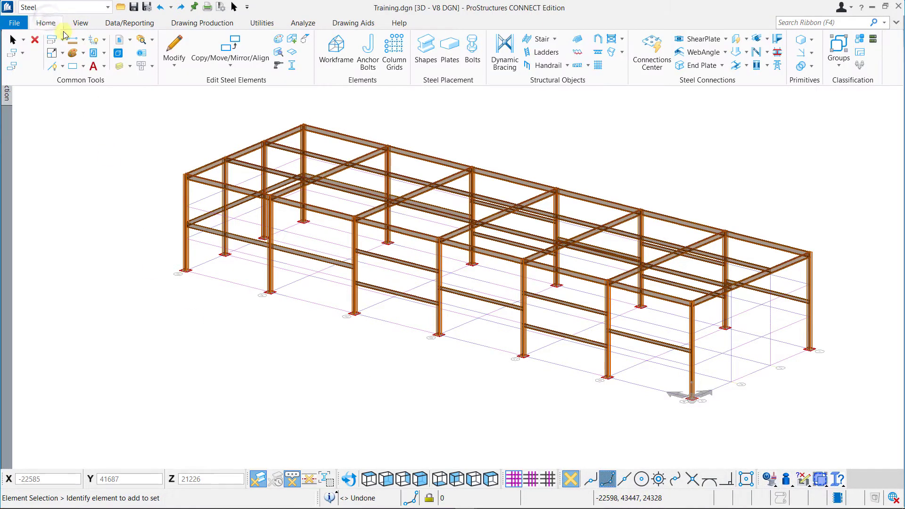
pyautogui.click(368, 63)
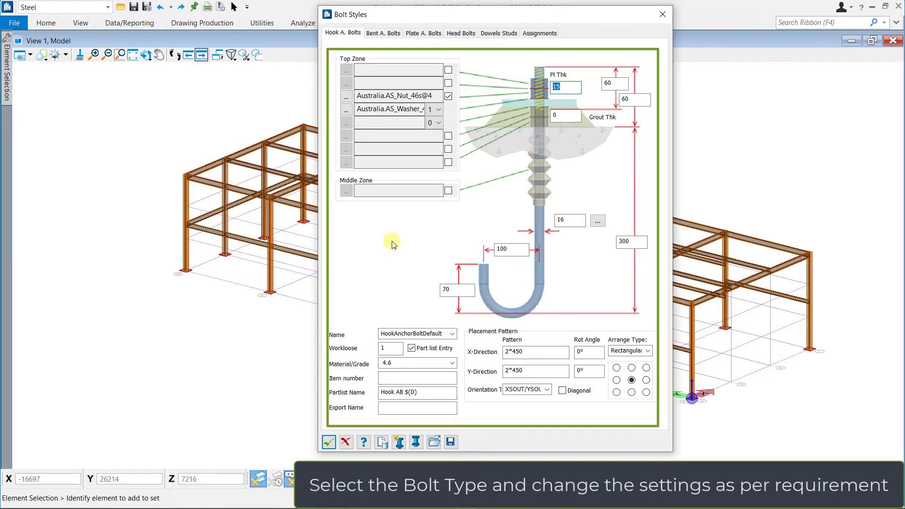
pyautogui.click(538, 33)
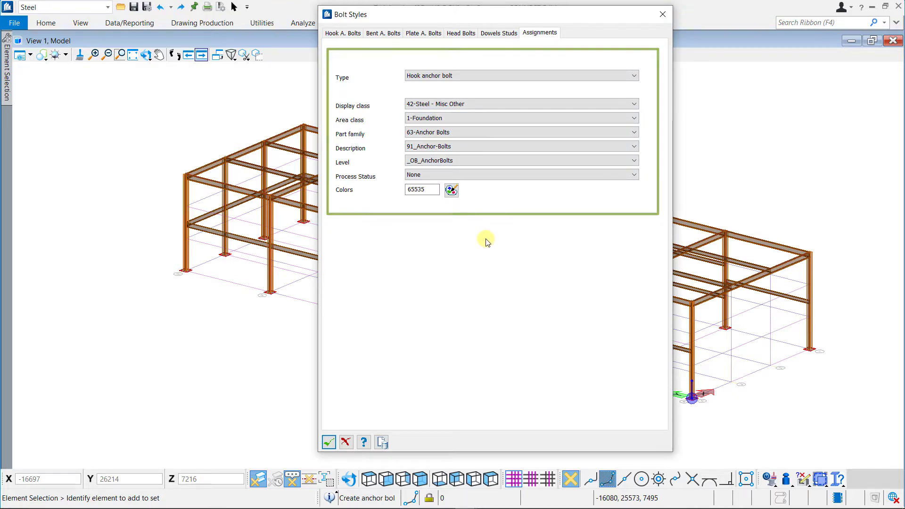
pyautogui.click(351, 34)
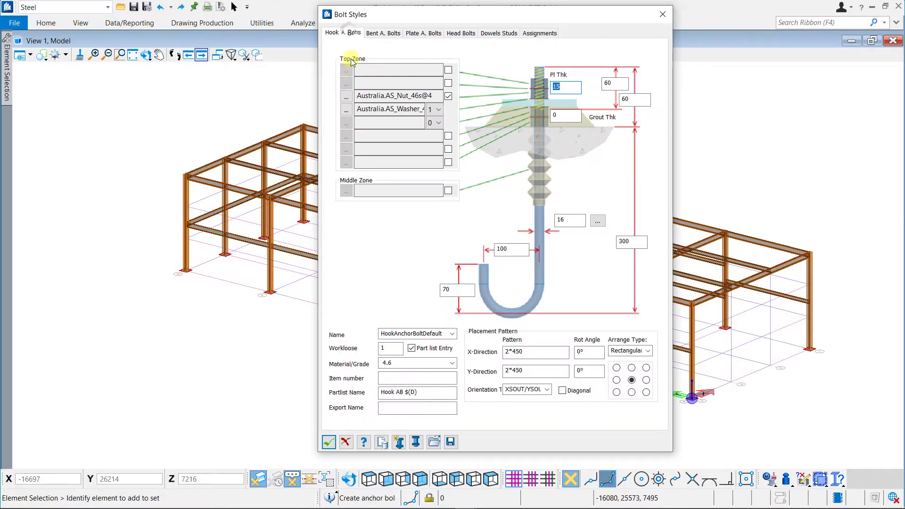
# Step: Place hook anchor bolts on the baseplate of the corner column at grid G
pyautogui.click(399, 443)
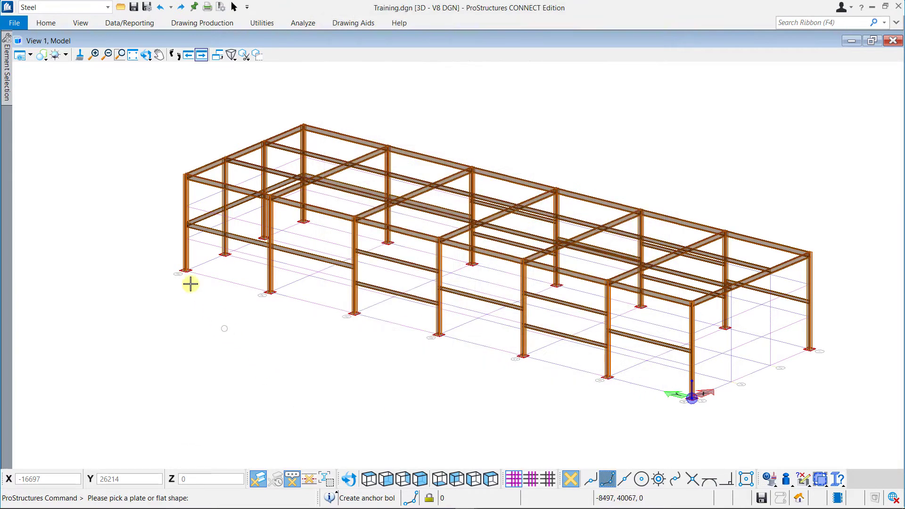
pyautogui.scroll(3, 179, 264)
pyautogui.scroll(4, 175, 256)
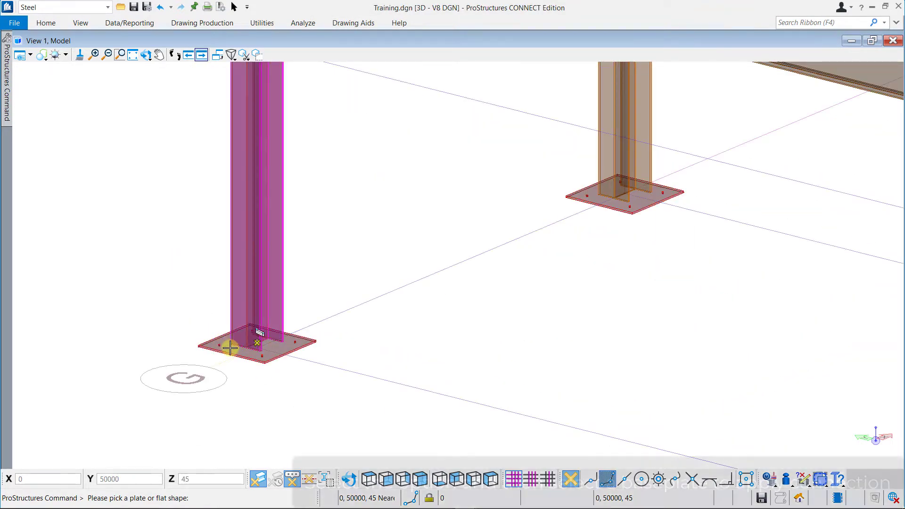
pyautogui.click(231, 351)
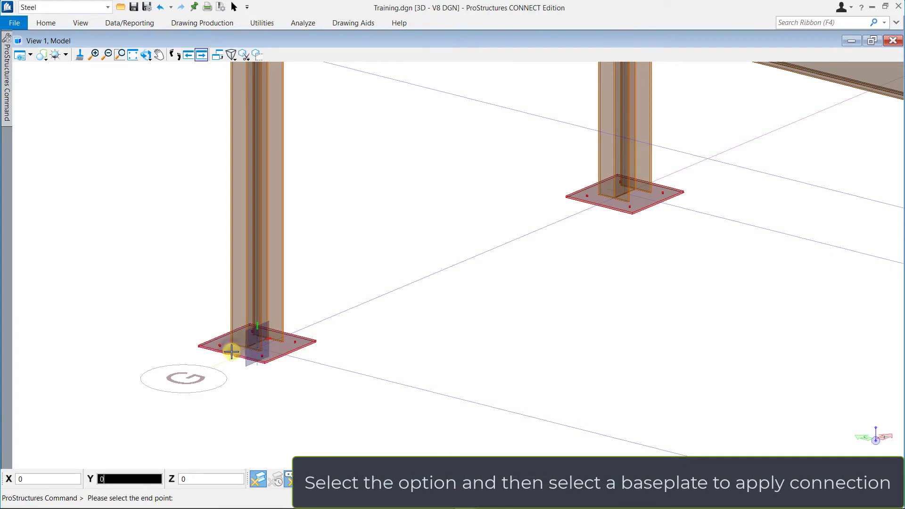
pyautogui.click(259, 400)
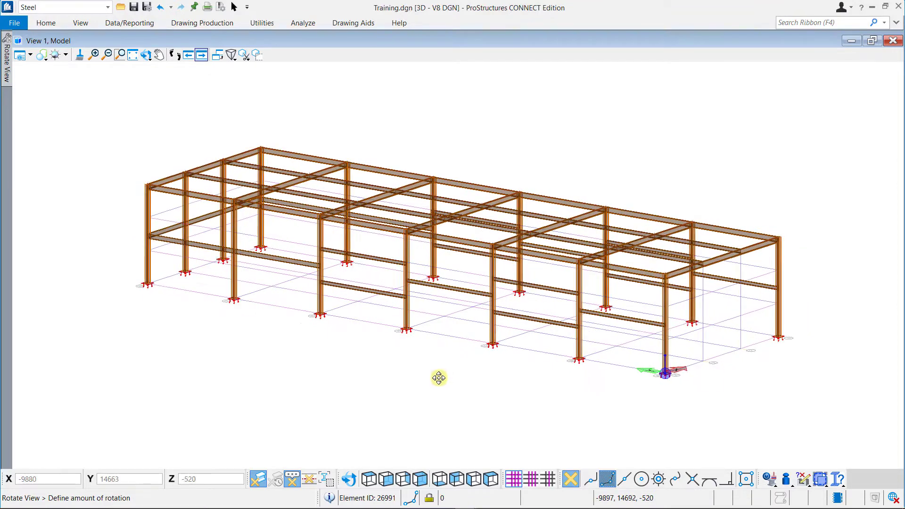
pyautogui.hotkey('ctrl', 'z')
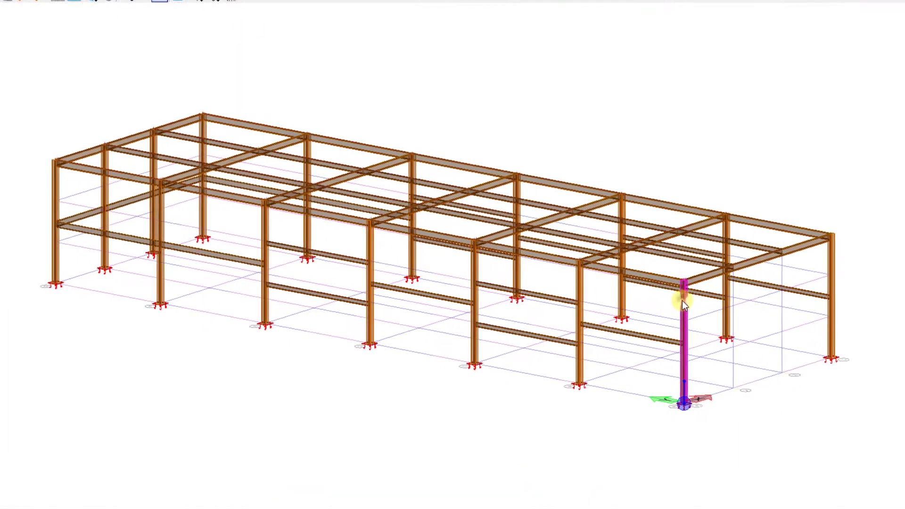
pyautogui.moveTo(622, 301)
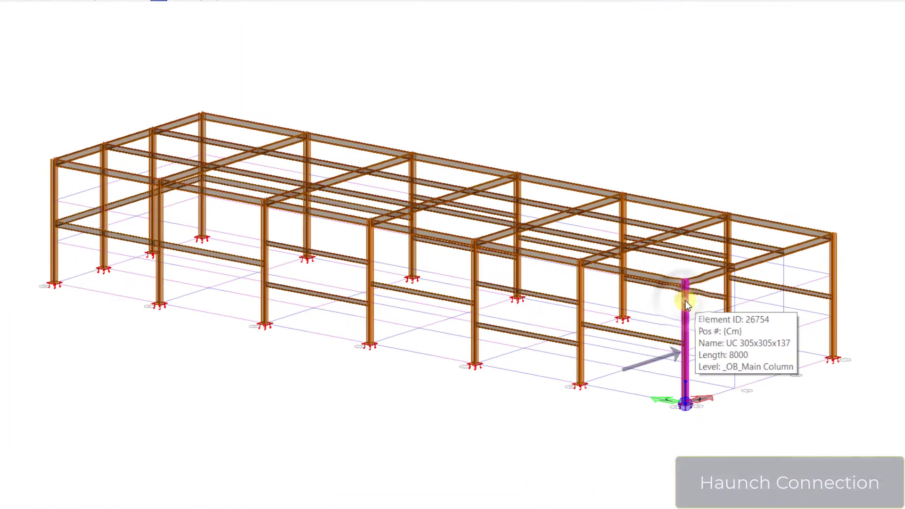
pyautogui.click(685, 300)
pyautogui.click(717, 272)
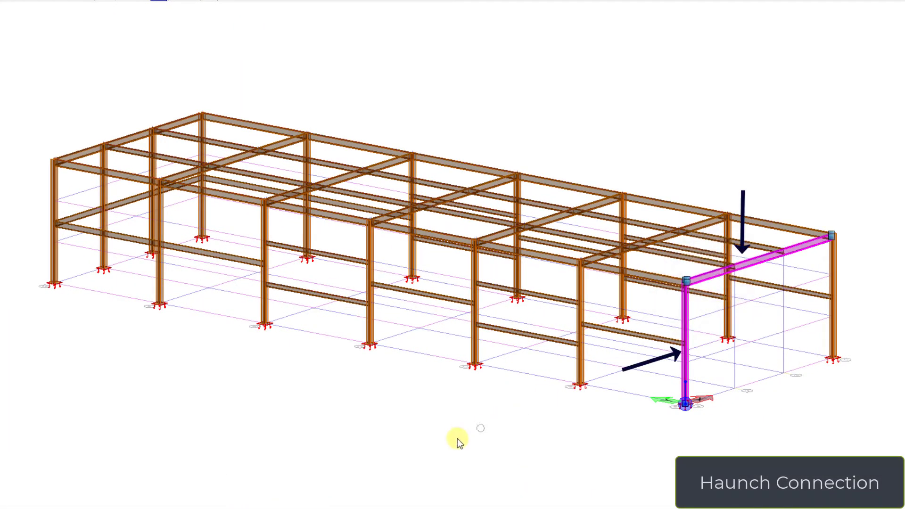
pyautogui.click(426, 417)
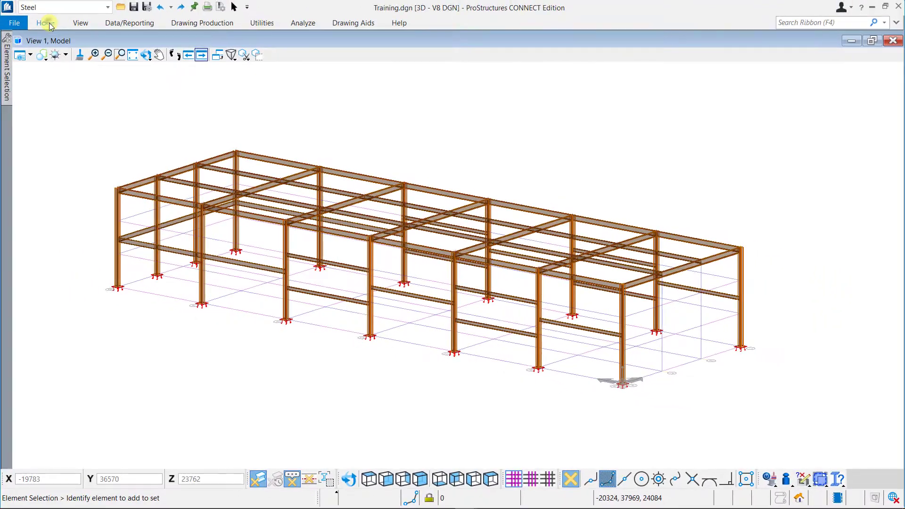
# Step: Insert a Haunch connection from the Connection Center between the end-frame beam and its supporting corner column
pyautogui.click(22, 3)
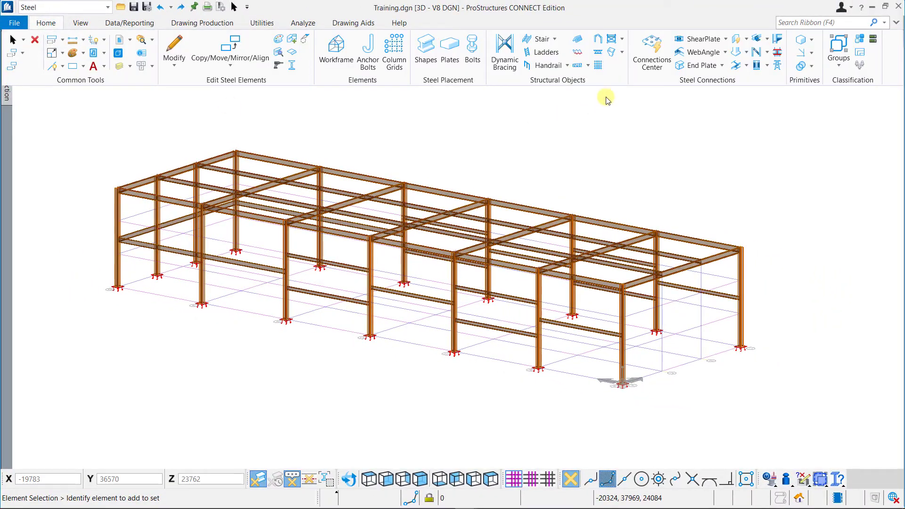
pyautogui.click(655, 56)
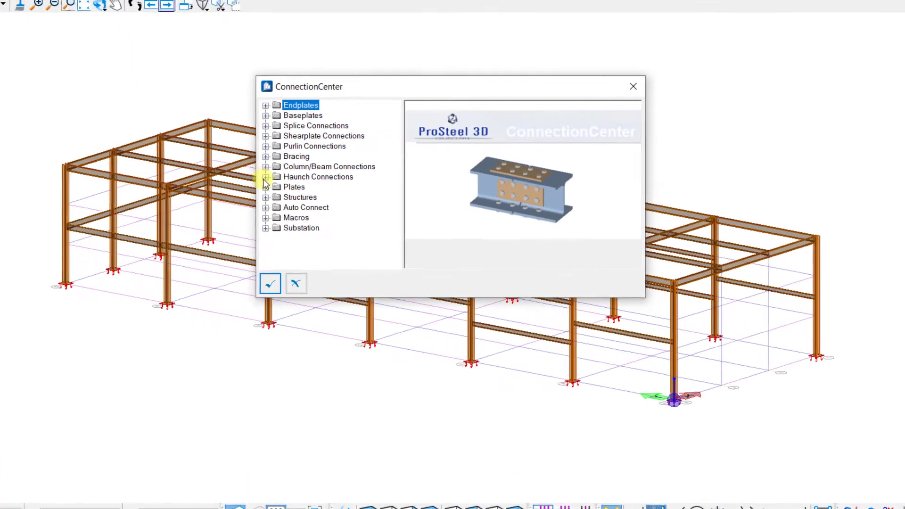
pyautogui.click(265, 177)
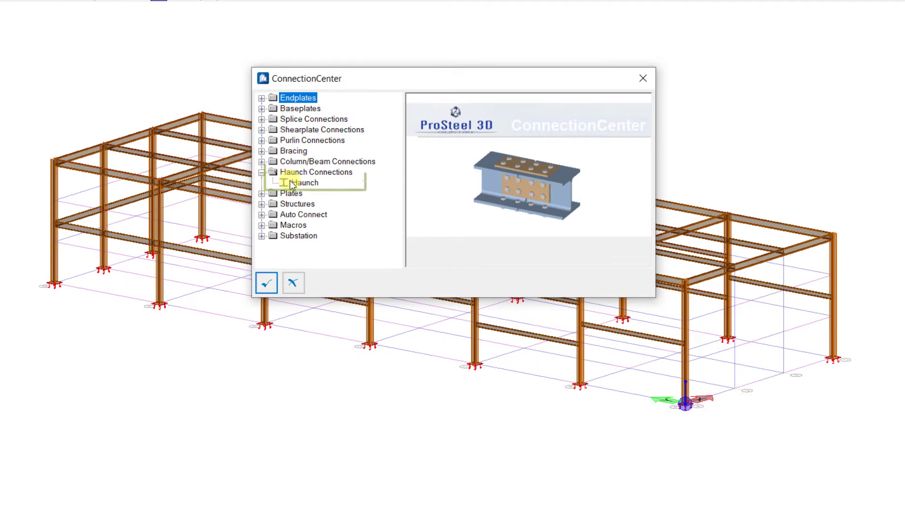
pyautogui.doubleClick(291, 182)
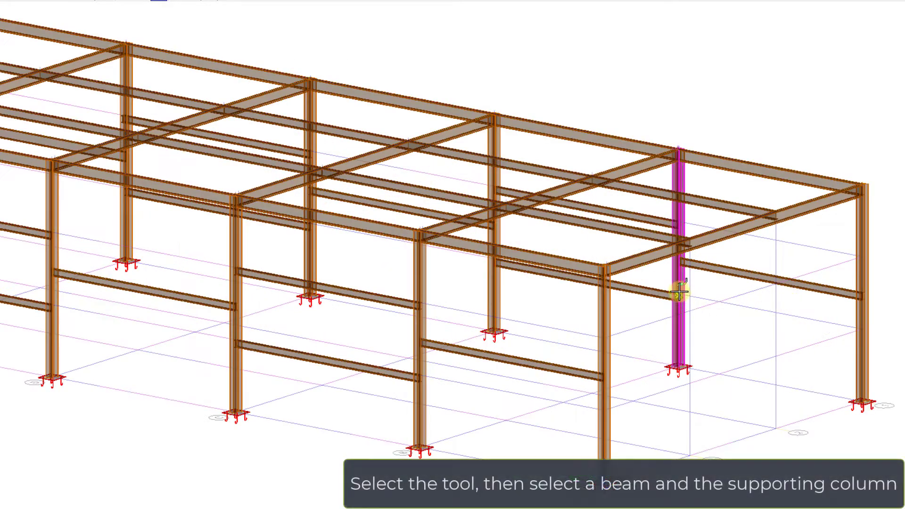
pyautogui.click(642, 264)
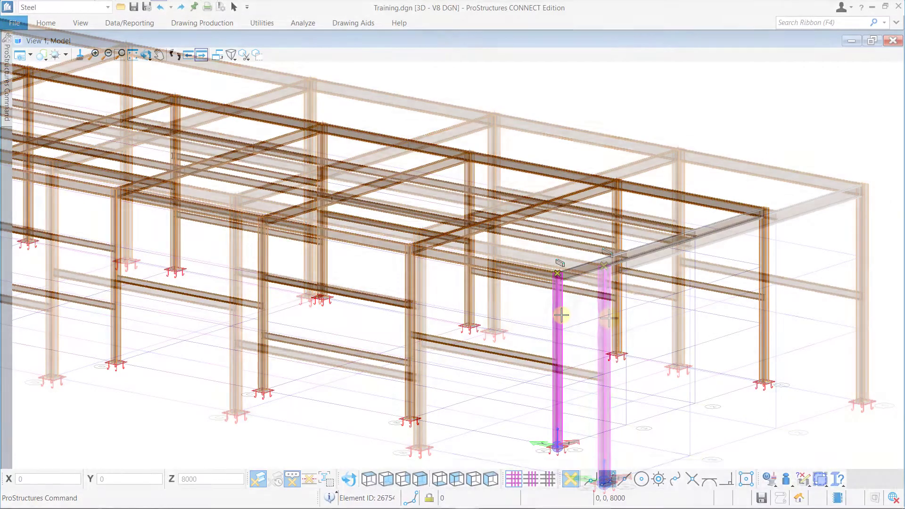
pyautogui.click(609, 319)
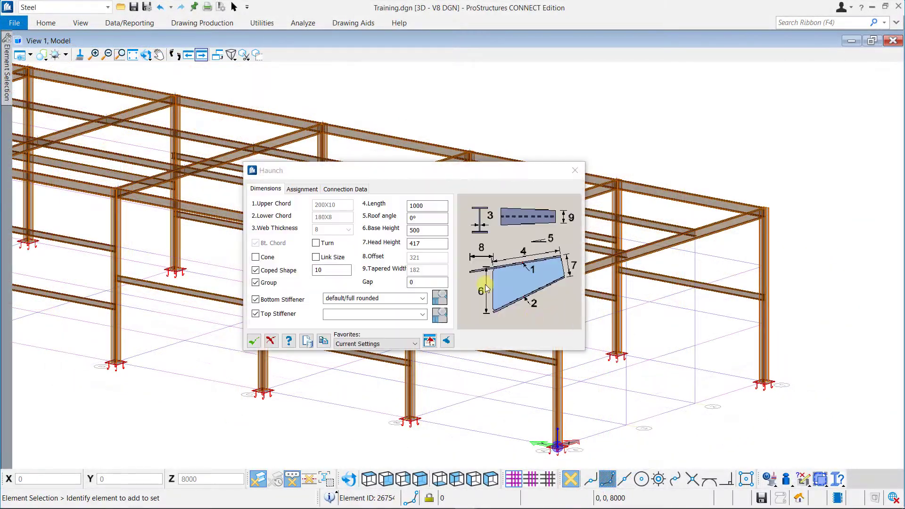
# Step: Check the haunch's dimensions and its material, class and level assignments, and accept the connection
pyautogui.moveTo(473, 178); pyautogui.dragTo(409, 202)
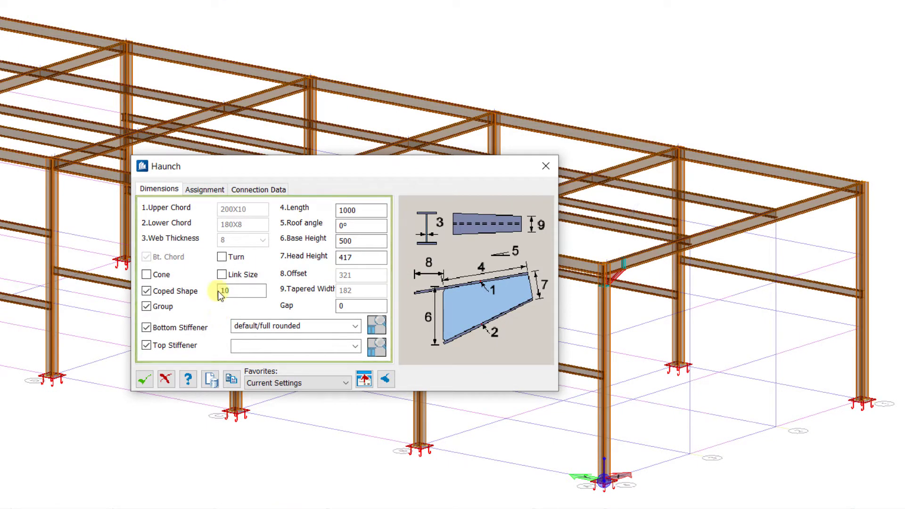
pyautogui.click(209, 191)
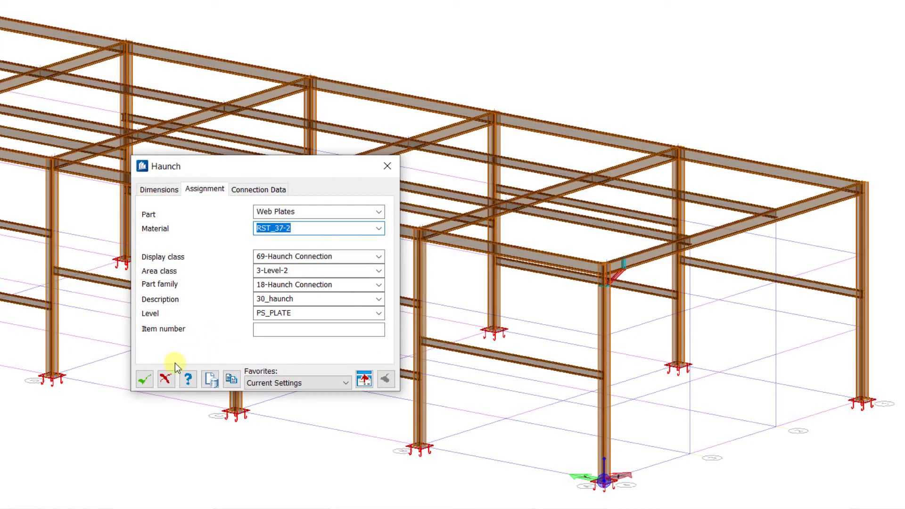
pyautogui.click(142, 379)
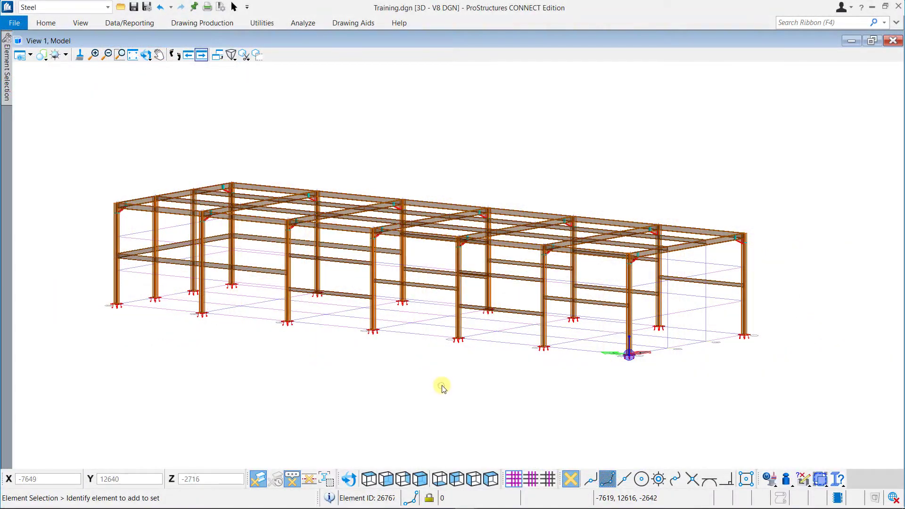
# Step: Add a WebAngle connection between the end bay's longitudinal top beam and the supporting corner column
pyautogui.click(449, 384)
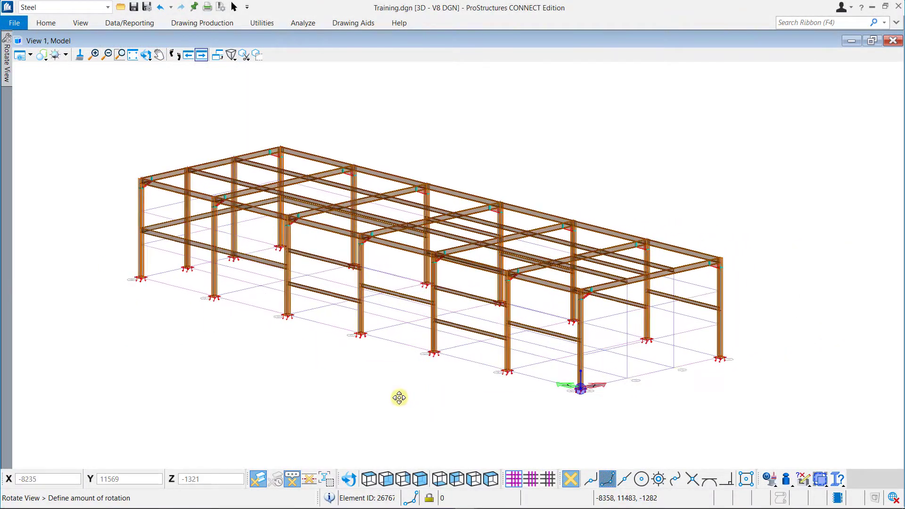
pyautogui.click(434, 393)
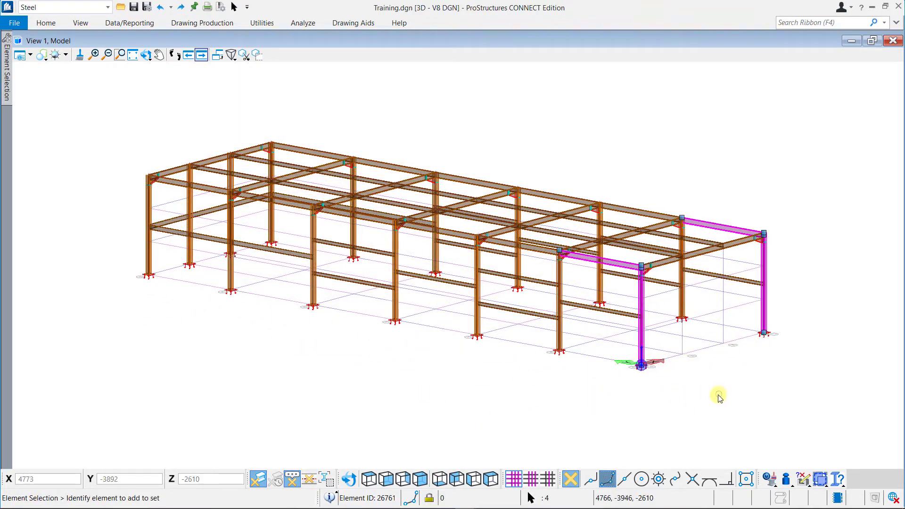
pyautogui.scroll(2, 719, 396)
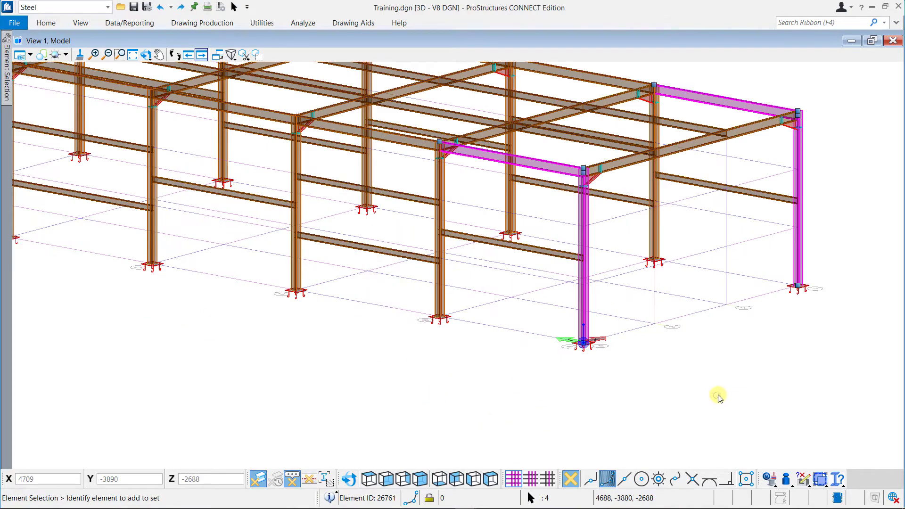
pyautogui.moveTo(717, 394); pyautogui.dragTo(617, 419, button='middle')
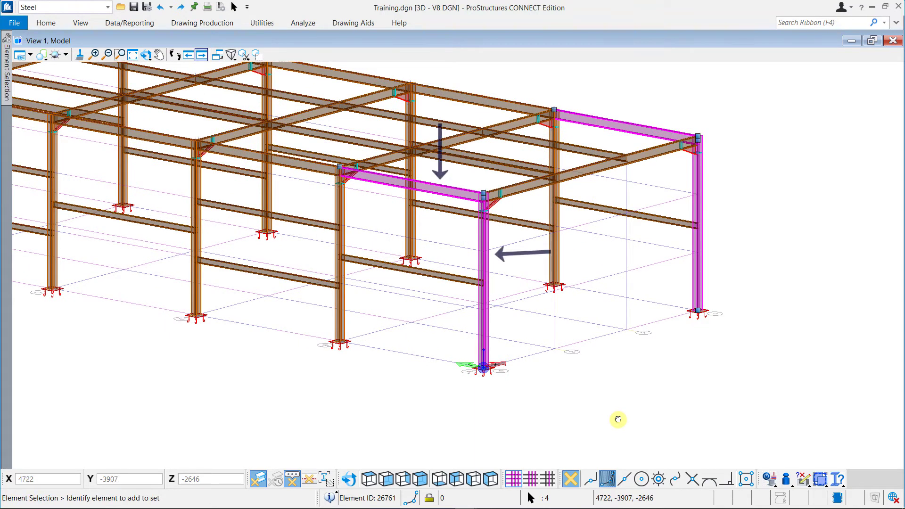
pyautogui.click(46, 24)
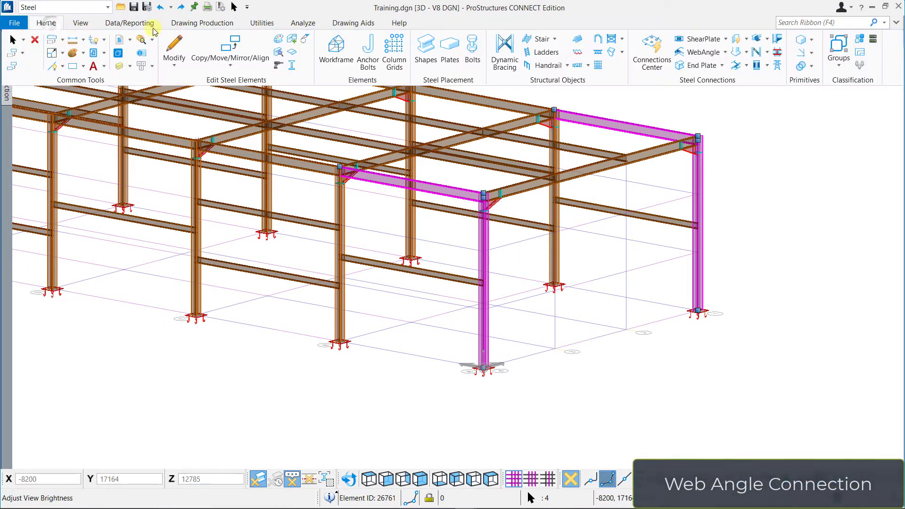
pyautogui.click(700, 60)
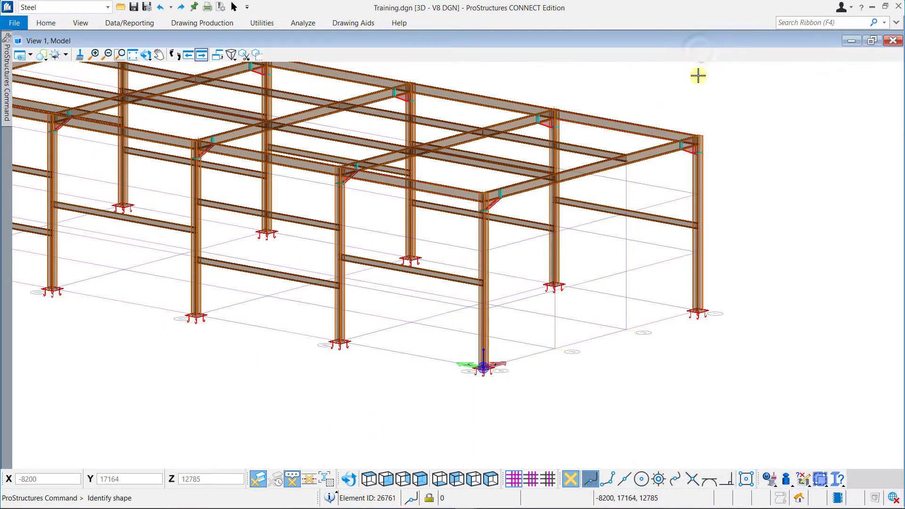
pyautogui.click(456, 186)
pyautogui.click(474, 193)
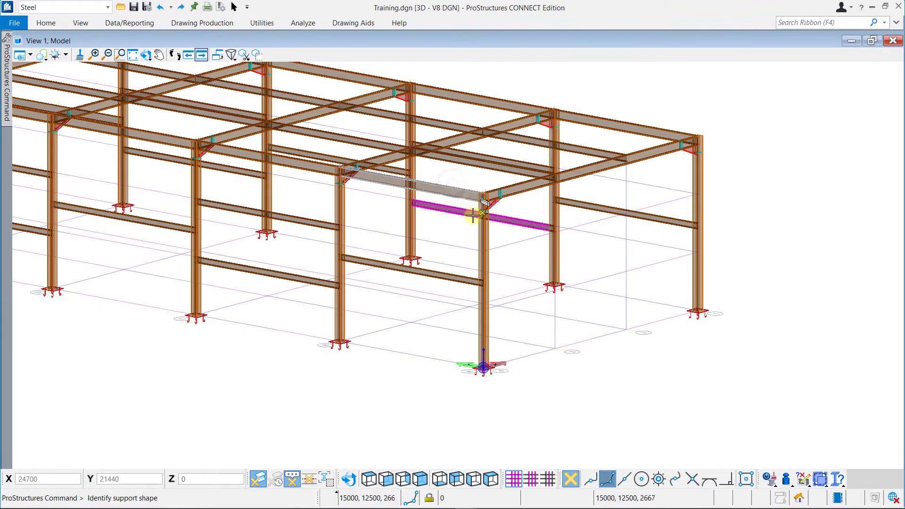
pyautogui.click(481, 234)
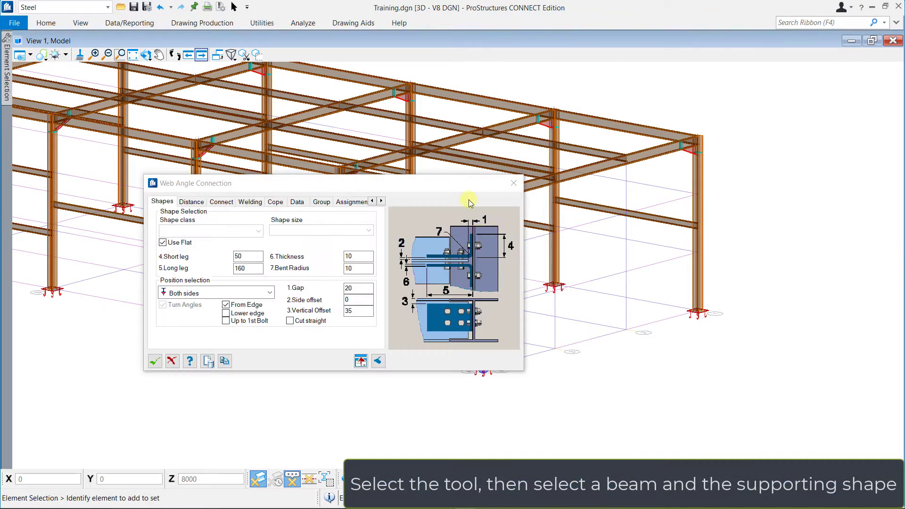
# Step: Review the web angle connection at the corner column and its distance, connect, welding and assignment settings
pyautogui.moveTo(467, 185); pyautogui.dragTo(385, 162)
pyautogui.scroll(2, 465, 217)
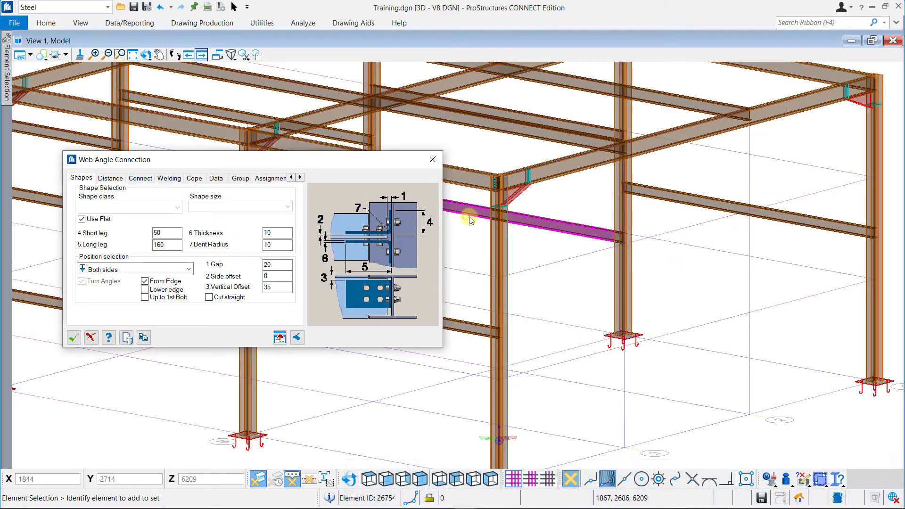
pyautogui.scroll(-2, 484, 237)
pyautogui.scroll(2, 497, 287)
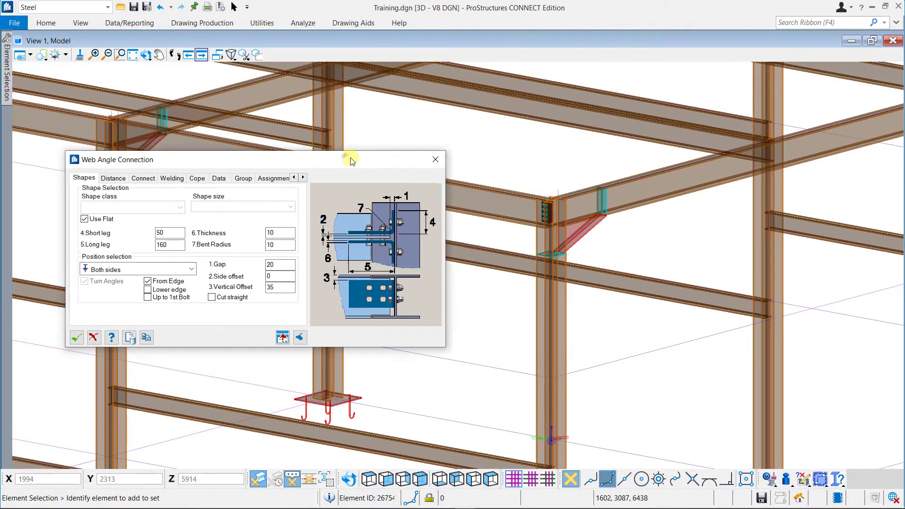
pyautogui.moveTo(347, 155); pyautogui.dragTo(409, 156)
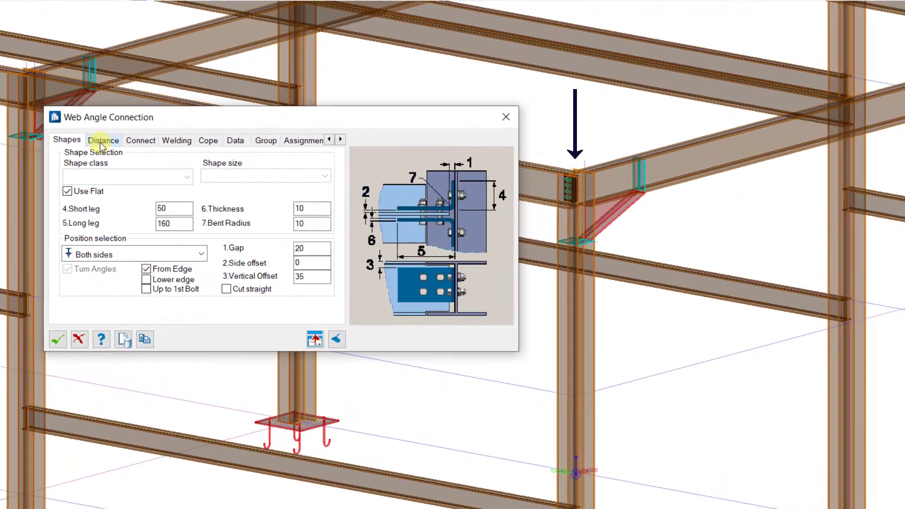
pyautogui.click(171, 175)
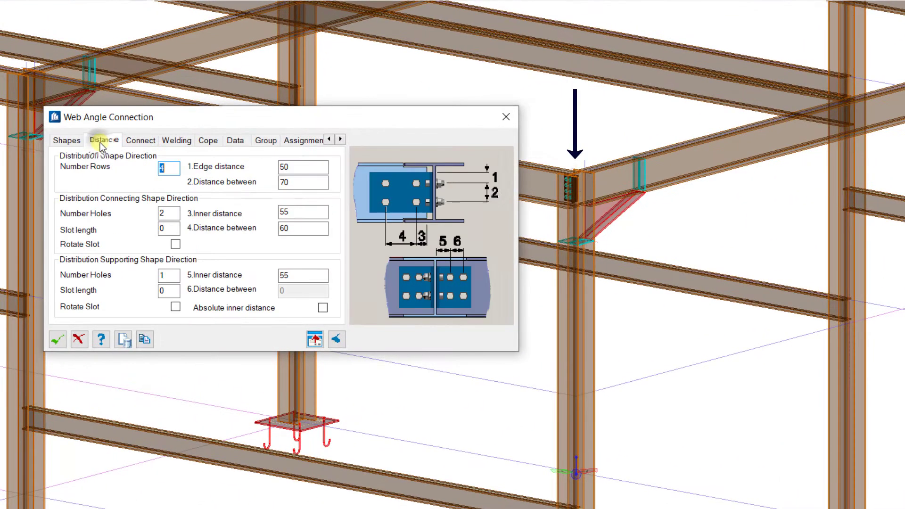
pyautogui.click(139, 141)
pyautogui.click(183, 140)
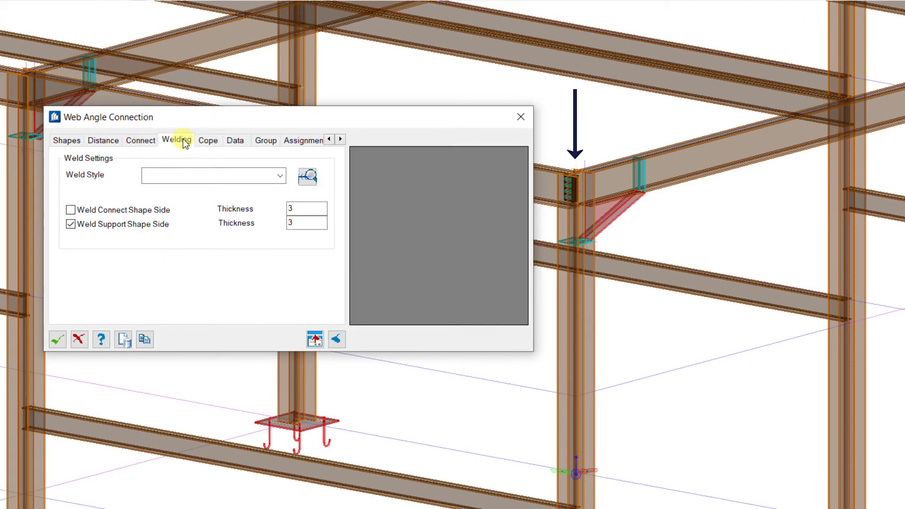
pyautogui.click(307, 143)
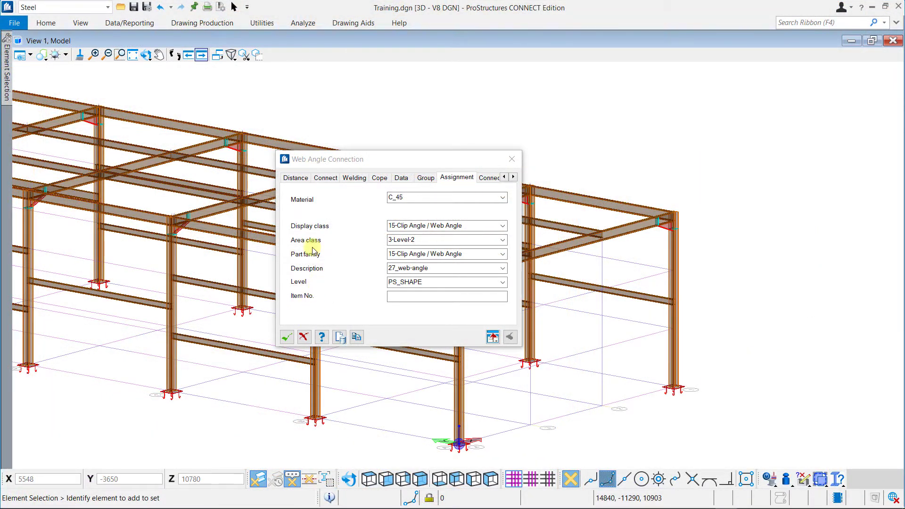
pyautogui.click(299, 180)
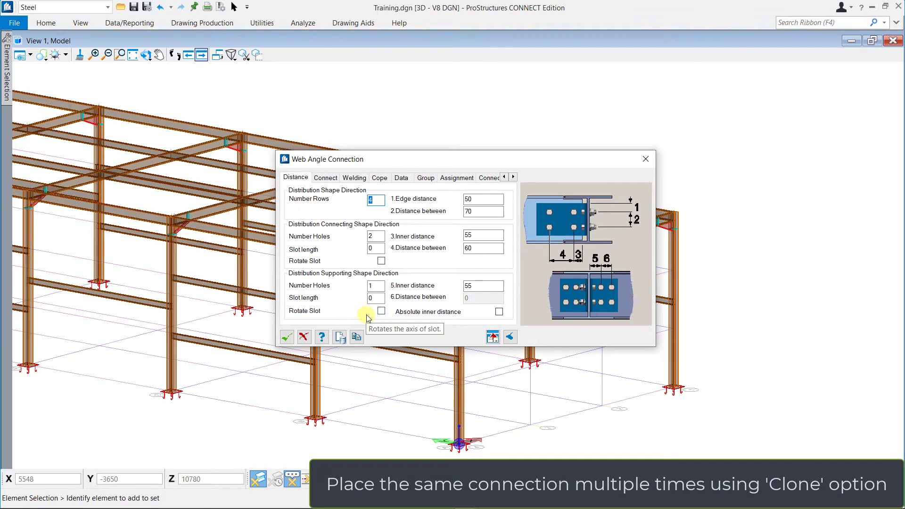
# Step: Clone the web angle connection to the top beam and corner column on the opposite side of the end bay
pyautogui.click(357, 338)
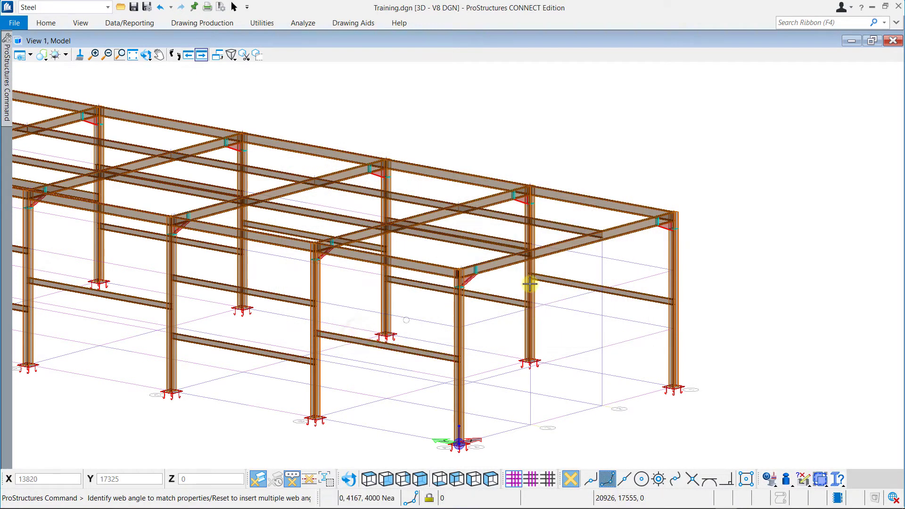
pyautogui.rightClick(622, 188)
pyautogui.keyDown('ctrl'); pyautogui.click(612, 206); pyautogui.keyUp('ctrl')
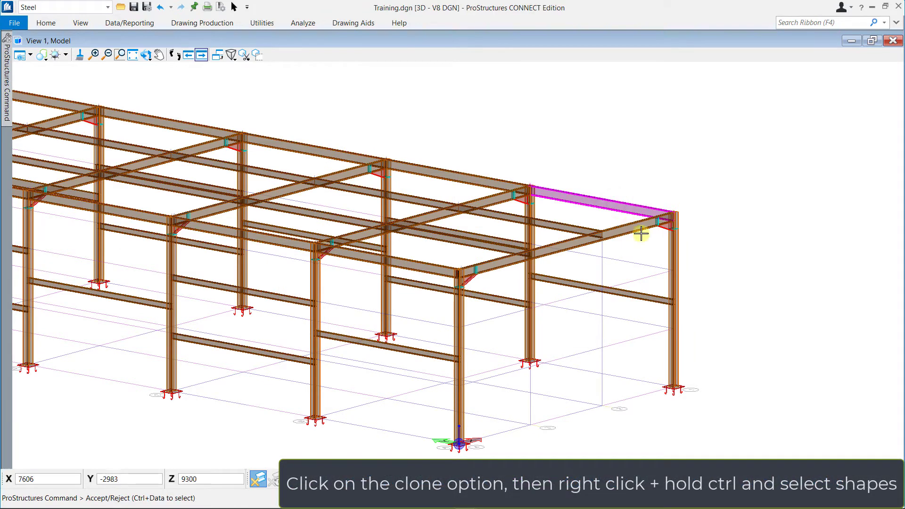
pyautogui.click(720, 246)
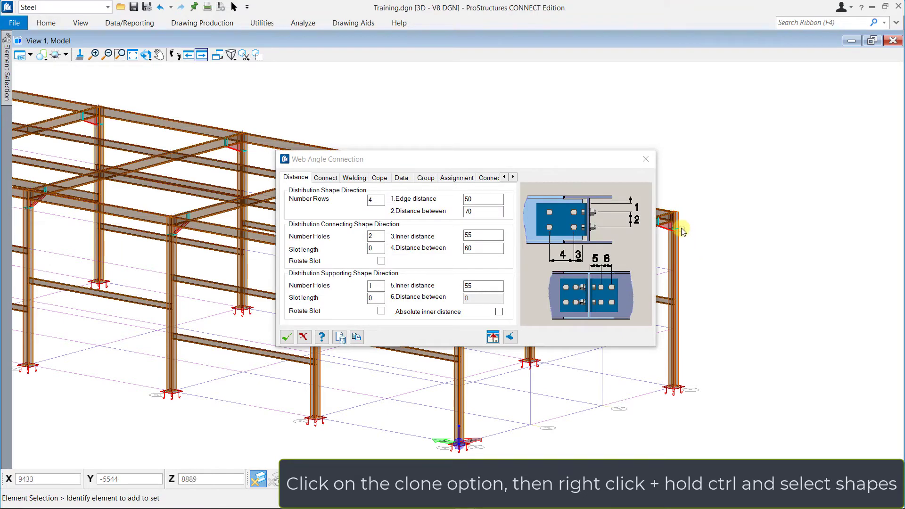
pyautogui.scroll(3, 681, 227)
pyautogui.moveTo(693, 237); pyautogui.dragTo(752, 250, button='middle')
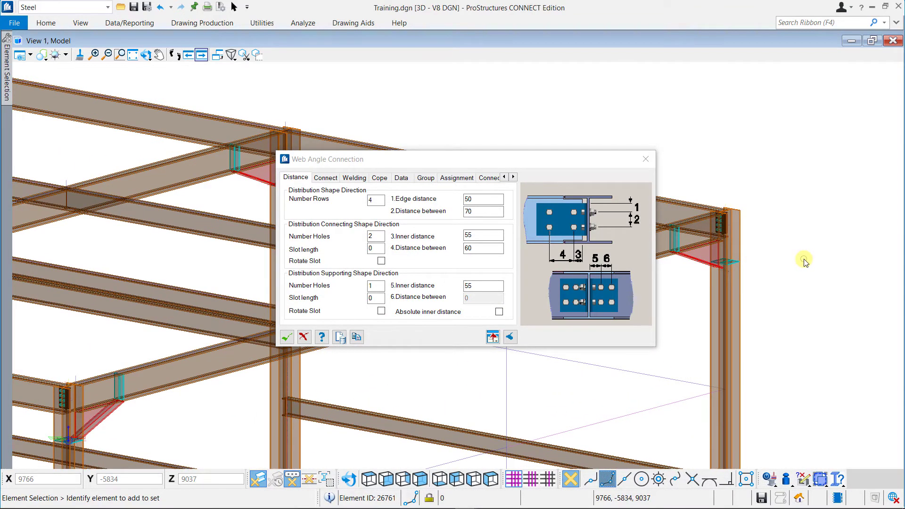
pyautogui.keyDown('shift'); pyautogui.moveTo(804, 263); pyautogui.dragTo(903, 458, button='middle'); pyautogui.keyUp('shift')
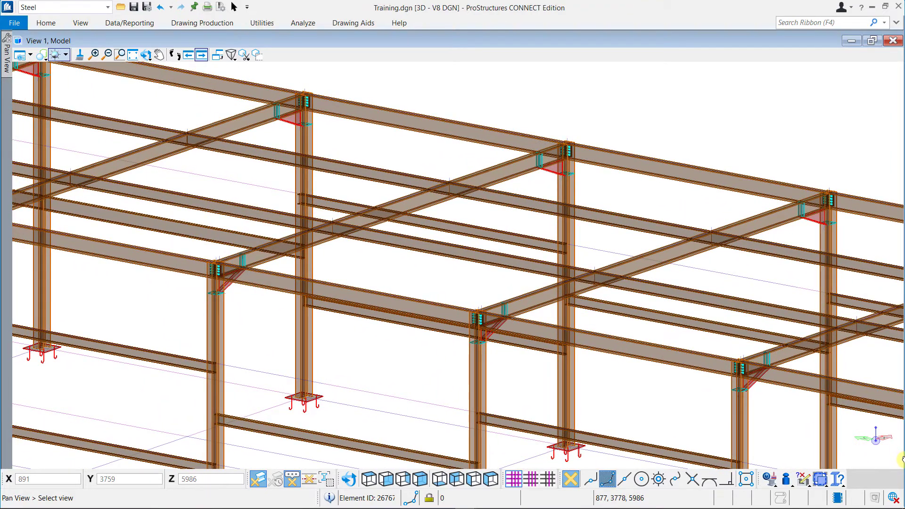
pyautogui.scroll(-5, 610, 260)
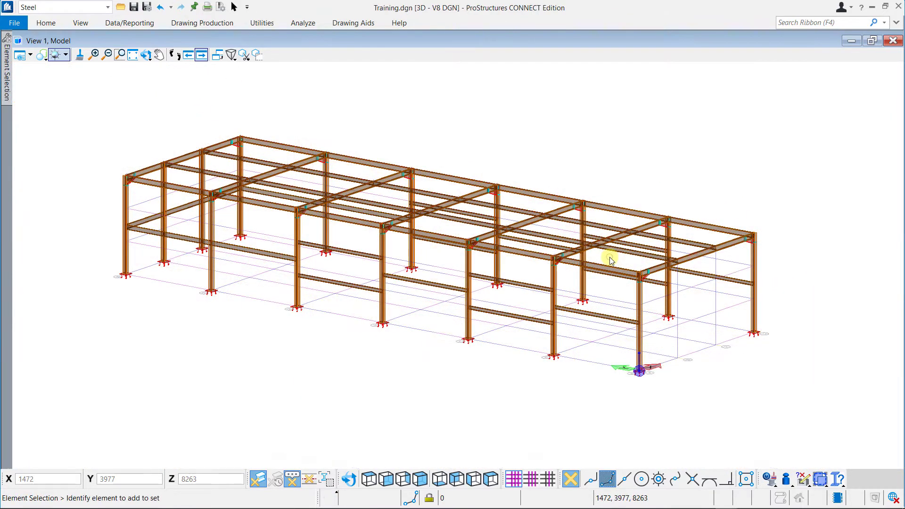
pyautogui.scroll(3, 610, 261)
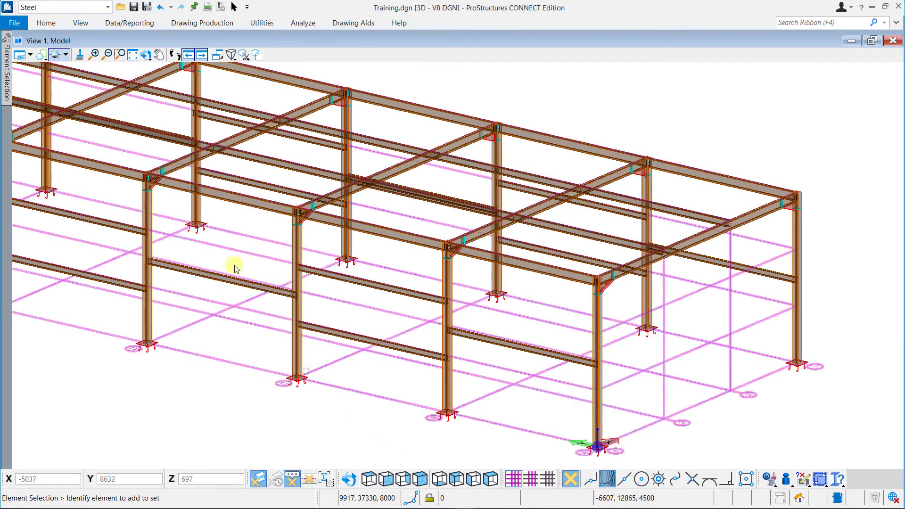
# Step: Add a Stiffener Beam/Beam shearplate connection between the end bay's nearer secondary roof beam and the end frame's main beam
pyautogui.click(47, 27)
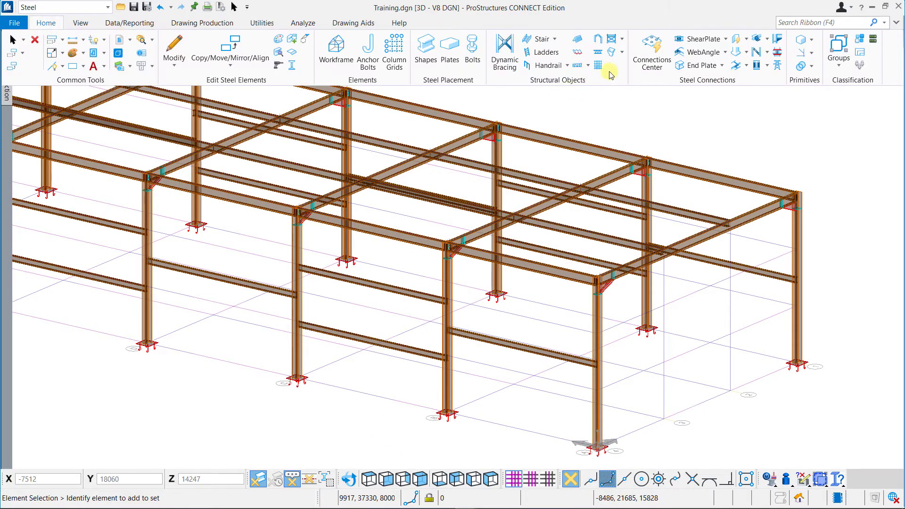
pyautogui.click(650, 51)
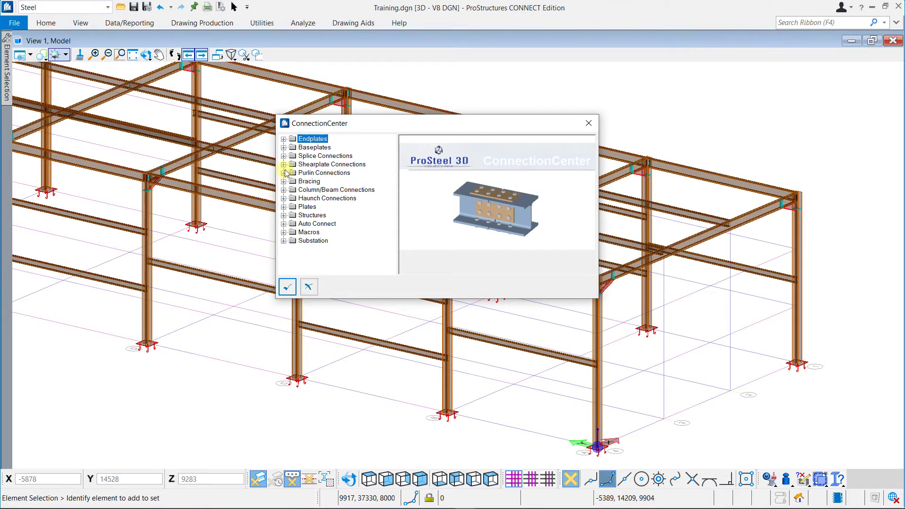
pyautogui.click(283, 165)
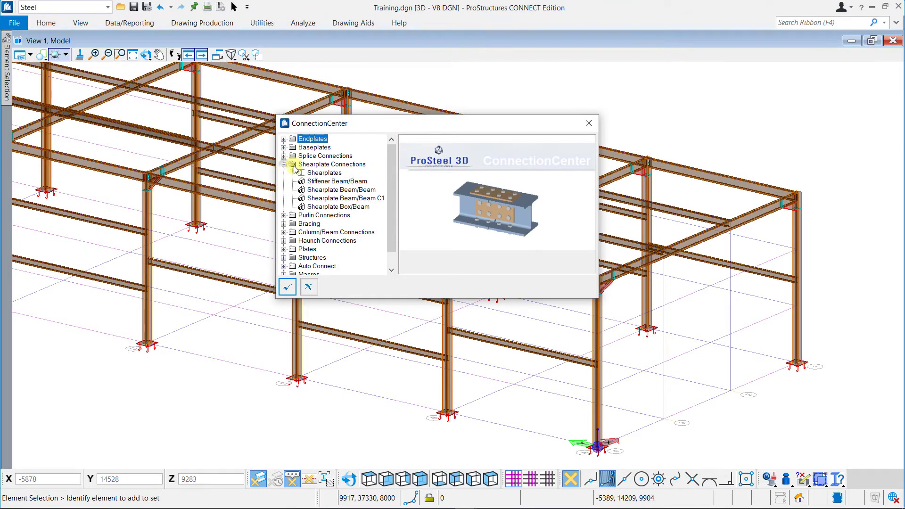
pyautogui.doubleClick(336, 182)
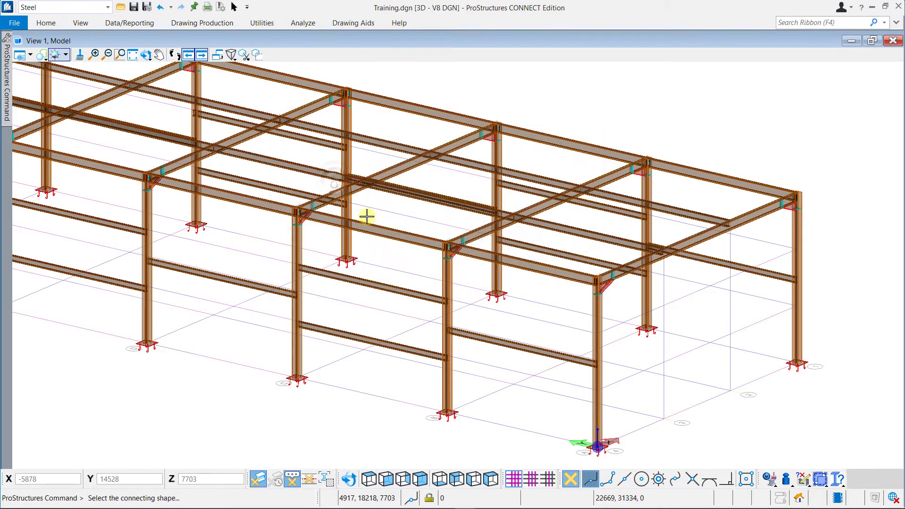
pyautogui.click(613, 243)
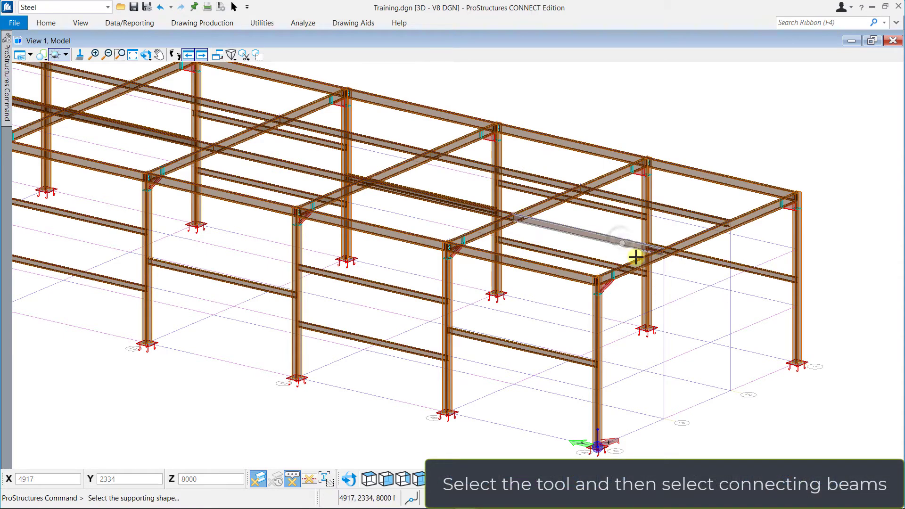
pyautogui.click(642, 262)
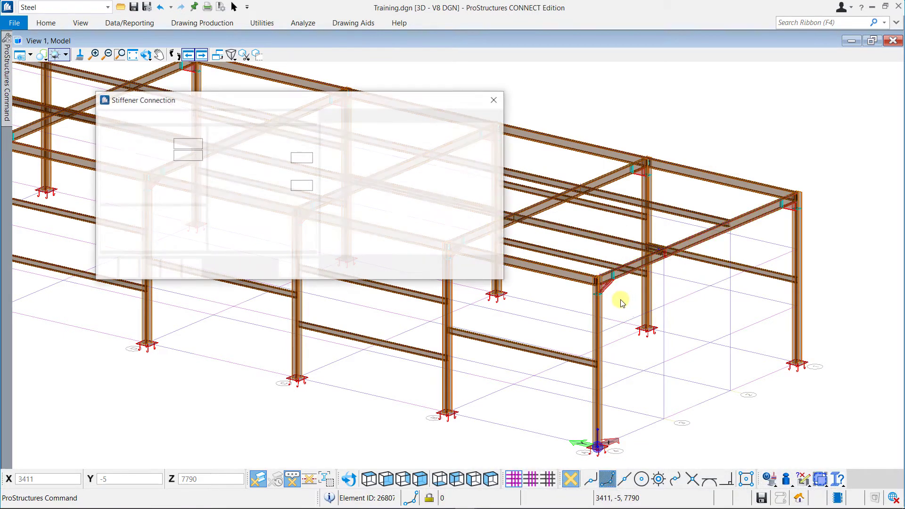
pyautogui.moveTo(398, 103); pyautogui.dragTo(419, 163)
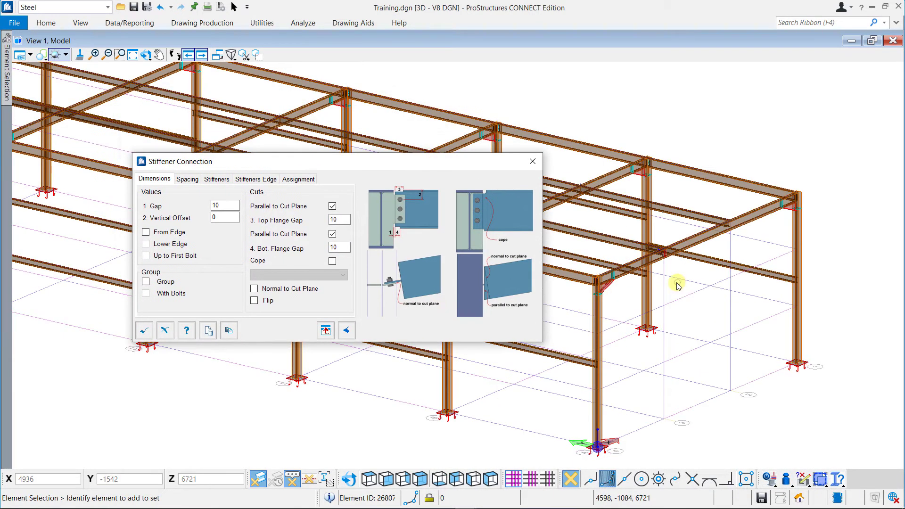
# Step: Review the new stiffener connection's dimensions, spacing, stiffener and stiffener edge settings
pyautogui.scroll(3, 674, 283)
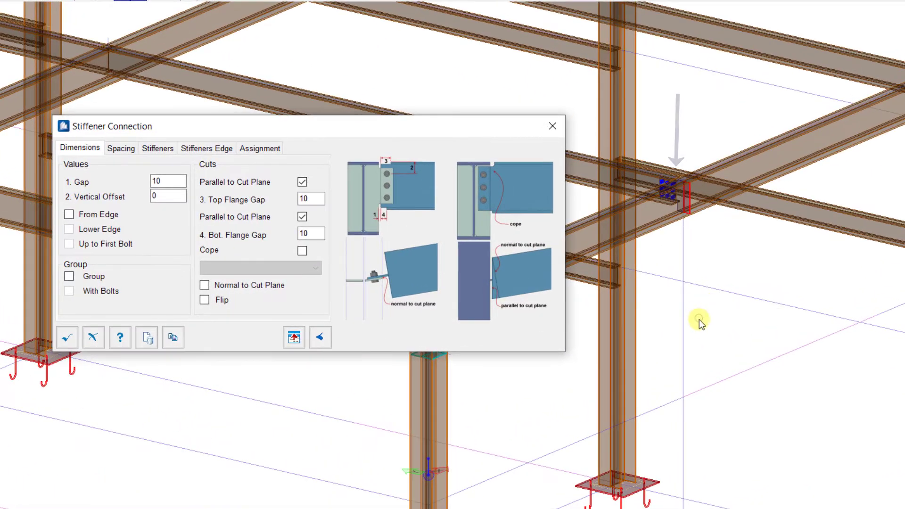
pyautogui.click(121, 149)
pyautogui.click(157, 149)
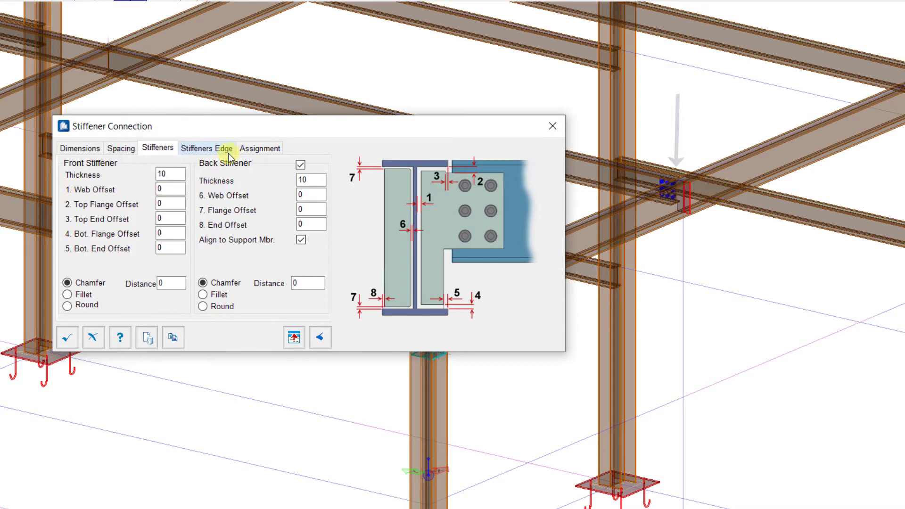
pyautogui.click(230, 151)
# Step: Assign the connection's front stiffener to the level _OB_SHEARPLATE
pyautogui.click(255, 151)
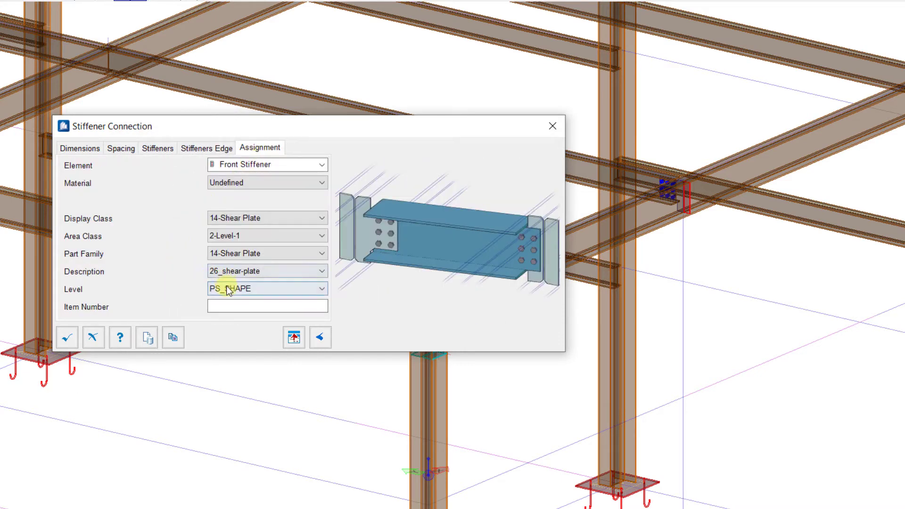
pyautogui.click(228, 288)
pyautogui.scroll(-1, 241, 191)
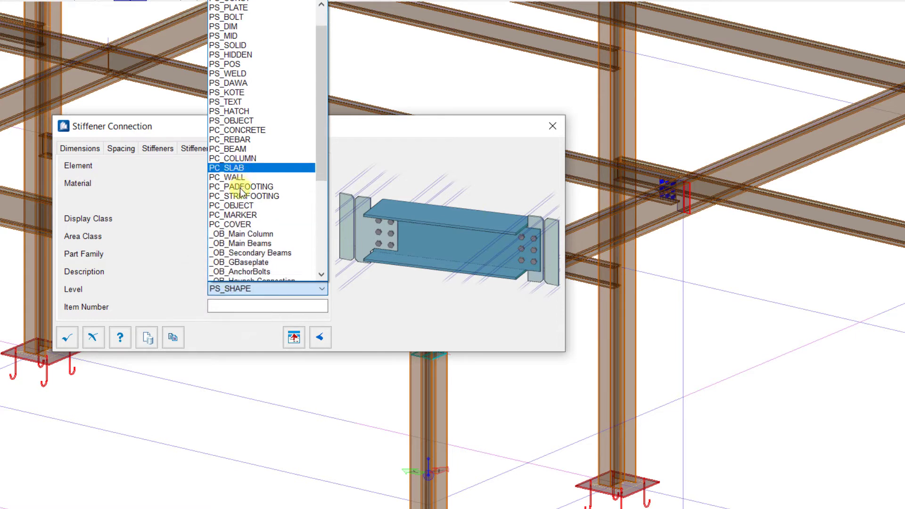
pyautogui.scroll(-2, 242, 208)
pyautogui.click(250, 238)
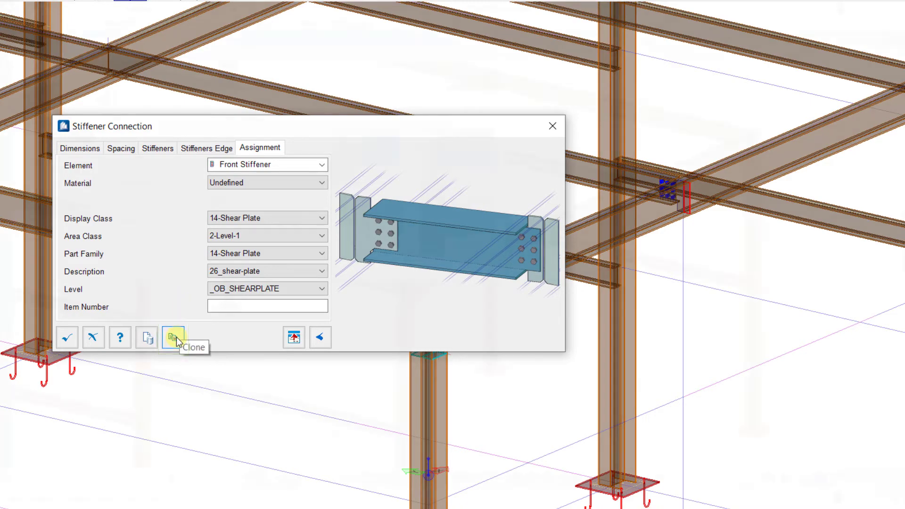
# Step: Clone the stiffener connection to the other secondary roof beam where it meets the same end frame main beam
pyautogui.click(174, 339)
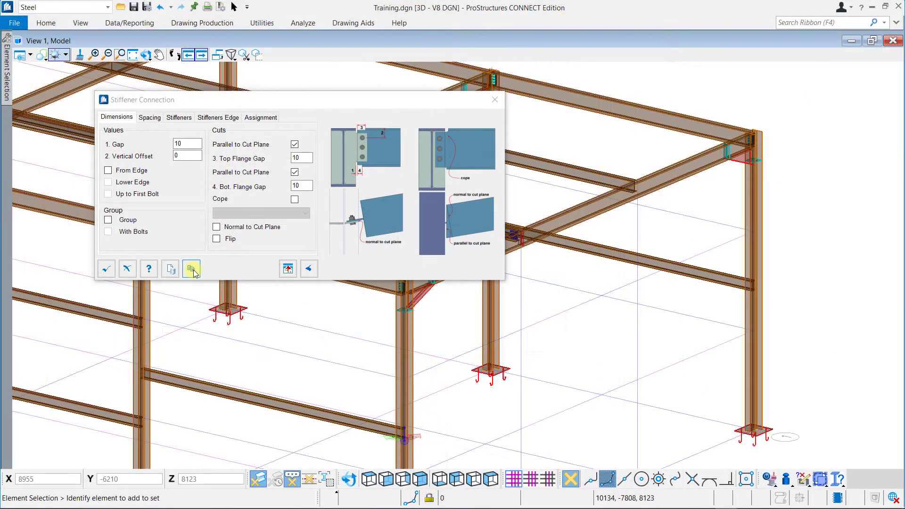
pyautogui.click(191, 269)
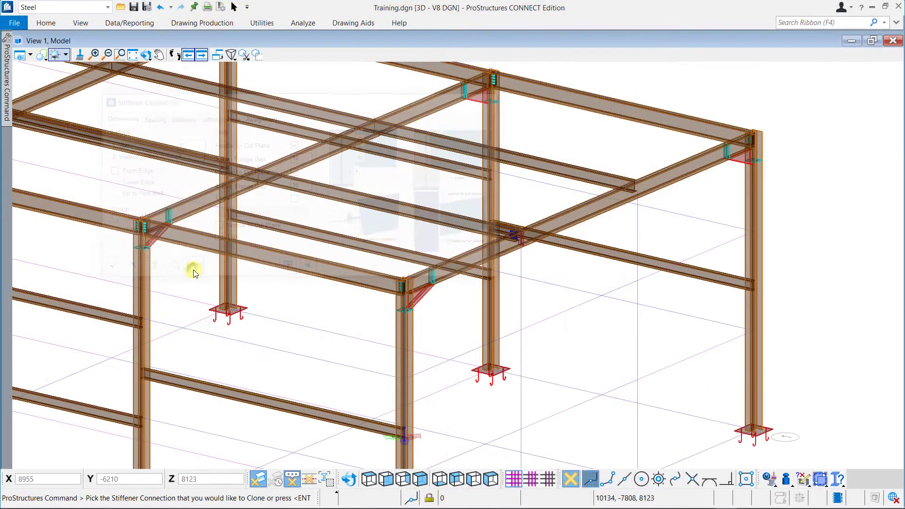
pyautogui.click(193, 273)
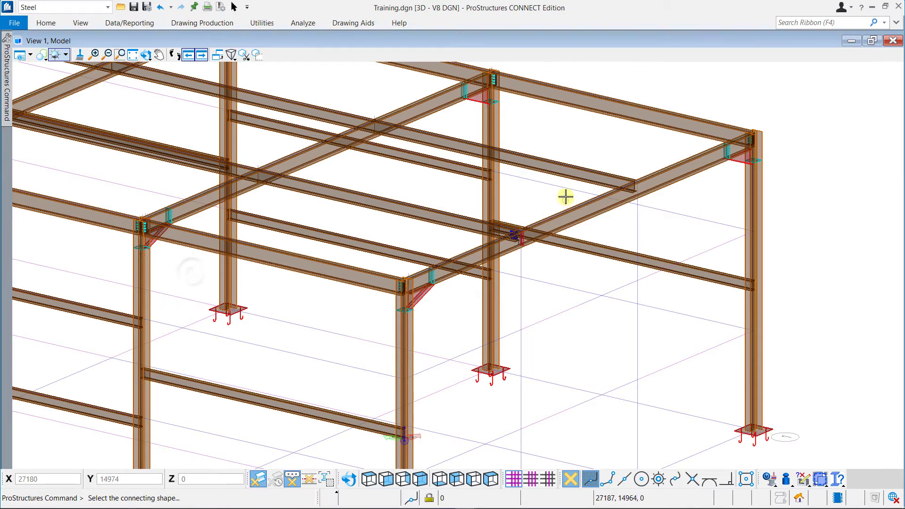
pyautogui.click(583, 178)
pyautogui.click(622, 197)
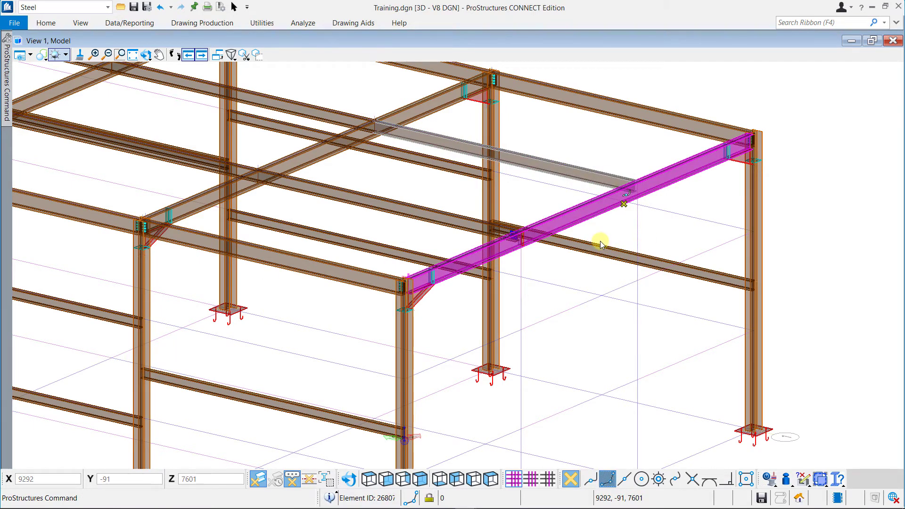
pyautogui.click(631, 206)
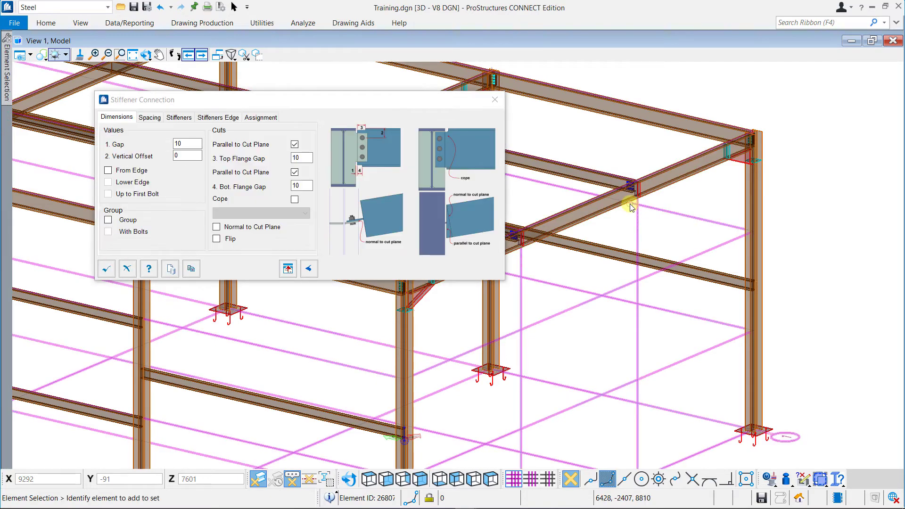
pyautogui.moveTo(398, 102); pyautogui.dragTo(415, 109)
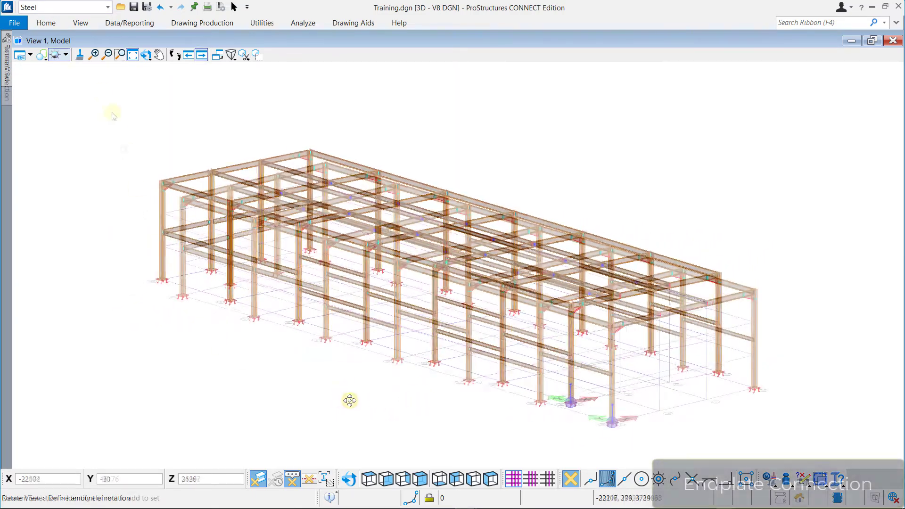
# Step: Add an Endplate connection between the far end wall's top beam and its adjoining intermediate column
pyautogui.click(45, 22)
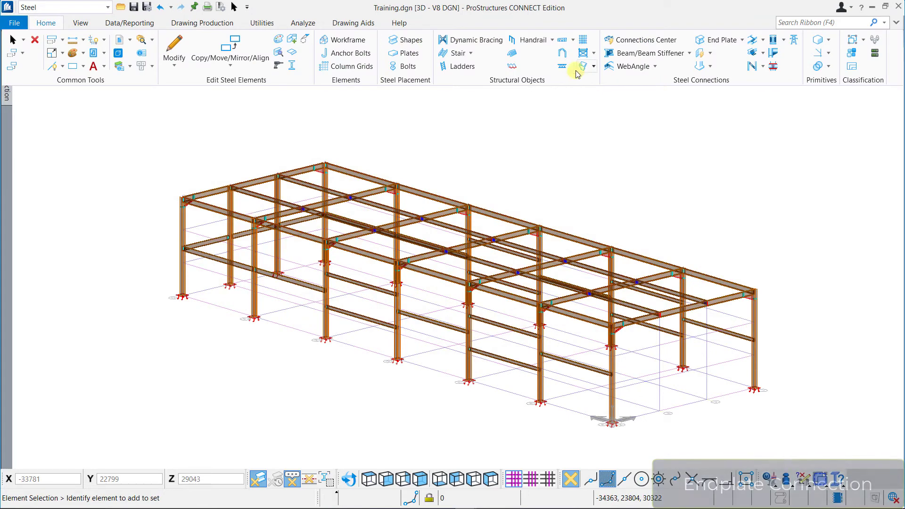
pyautogui.click(627, 39)
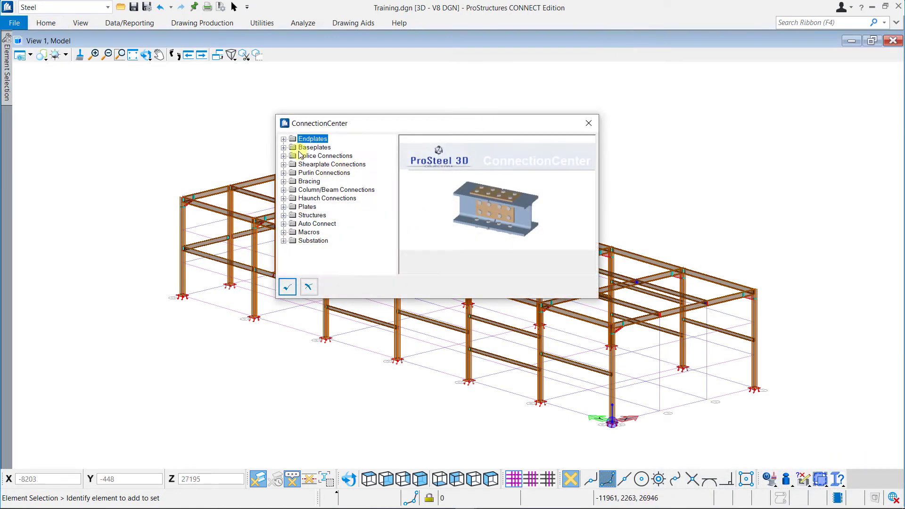
pyautogui.click(284, 139)
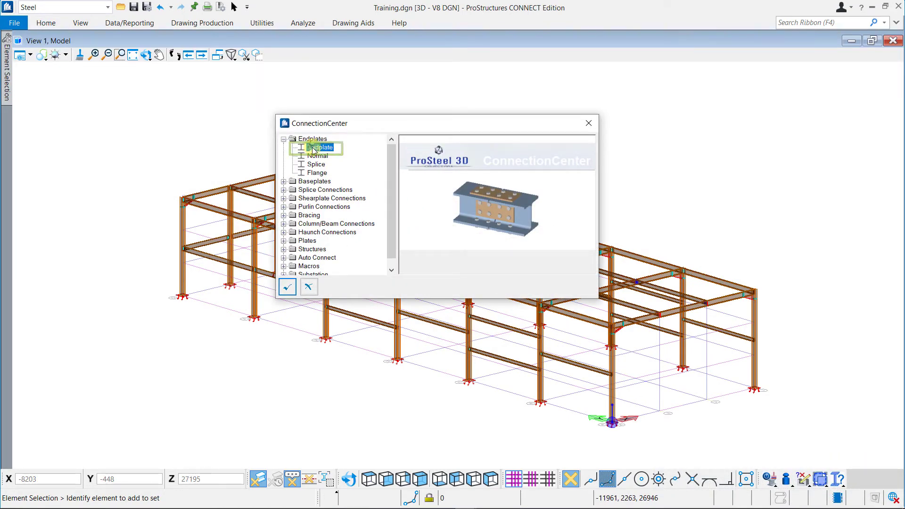
pyautogui.doubleClick(313, 150)
pyautogui.scroll(6, 220, 183)
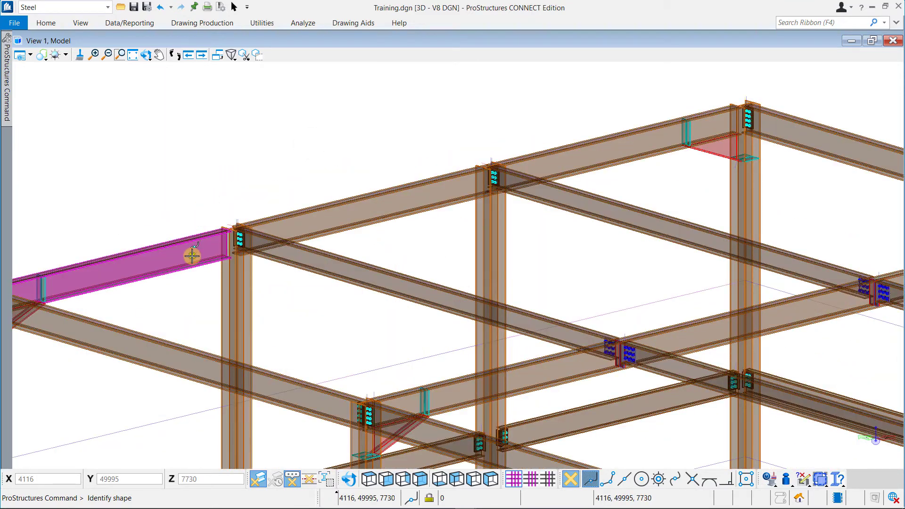
pyautogui.click(194, 256)
pyautogui.click(233, 286)
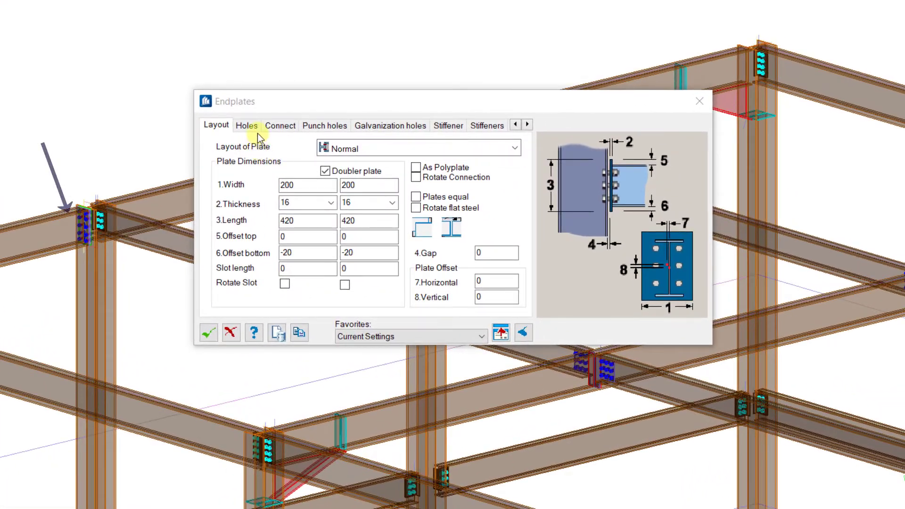
# Step: Review the end plate's hole layout, bolt and weld settings, and the remaining setting categories
pyautogui.click(256, 127)
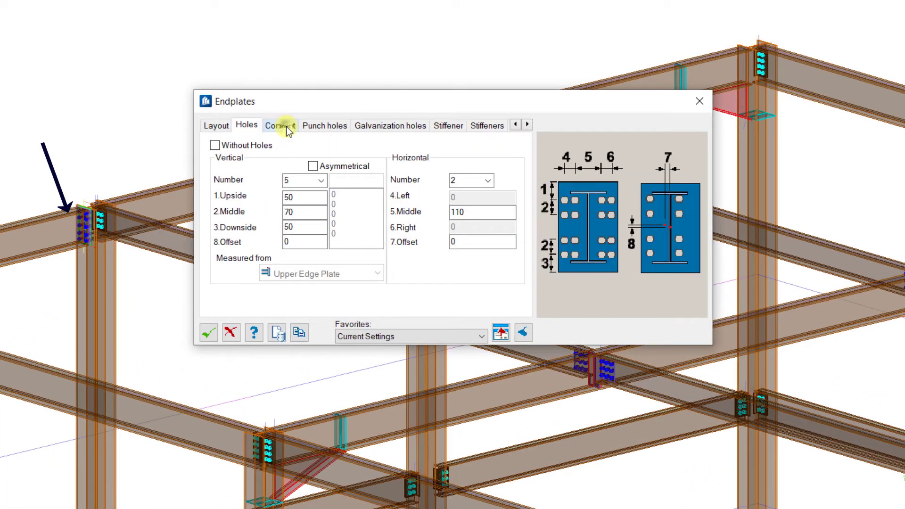
pyautogui.click(285, 126)
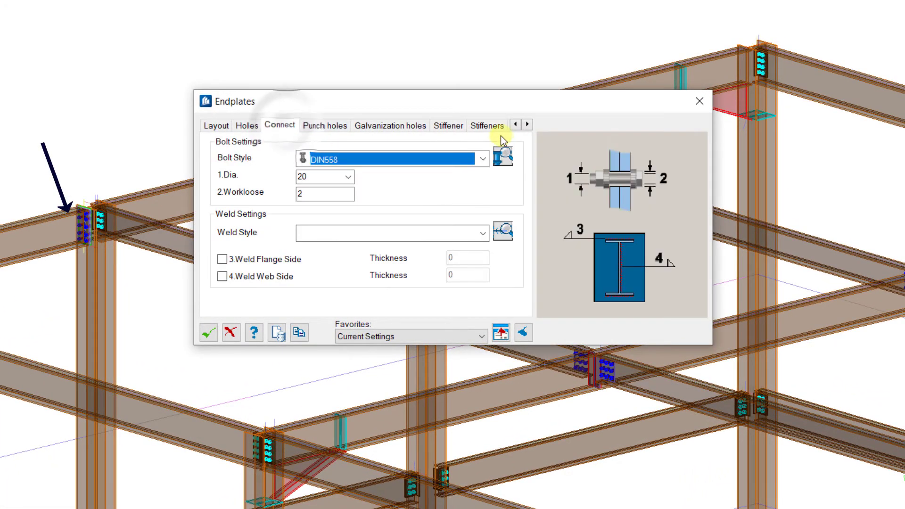
pyautogui.click(527, 125)
pyautogui.click(528, 125)
pyautogui.click(528, 125)
pyautogui.click(528, 125)
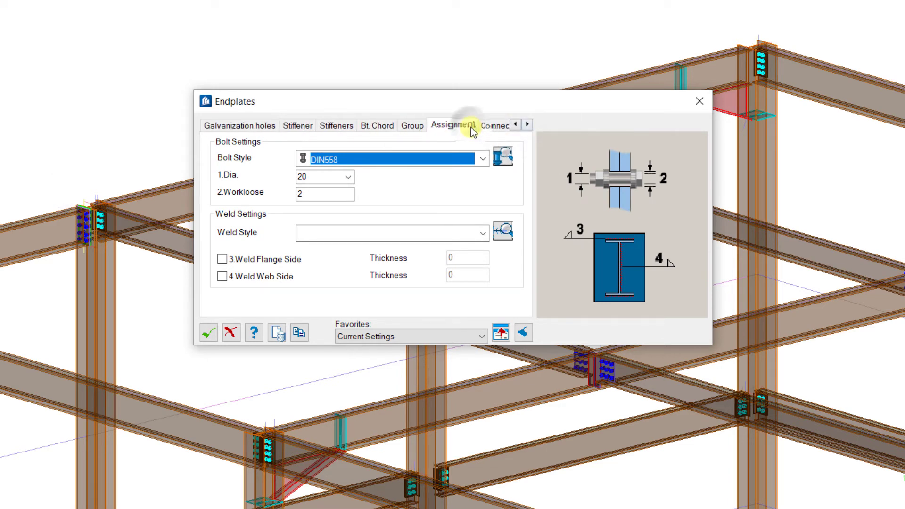
# Step: Assign the end plate to area class 3-Level-2 and level _OB_Endplate
pyautogui.click(453, 125)
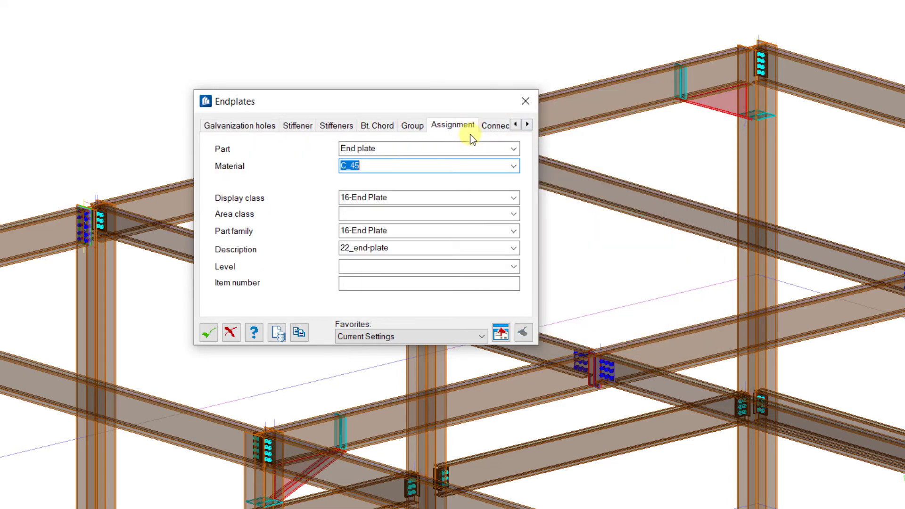
pyautogui.click(514, 214)
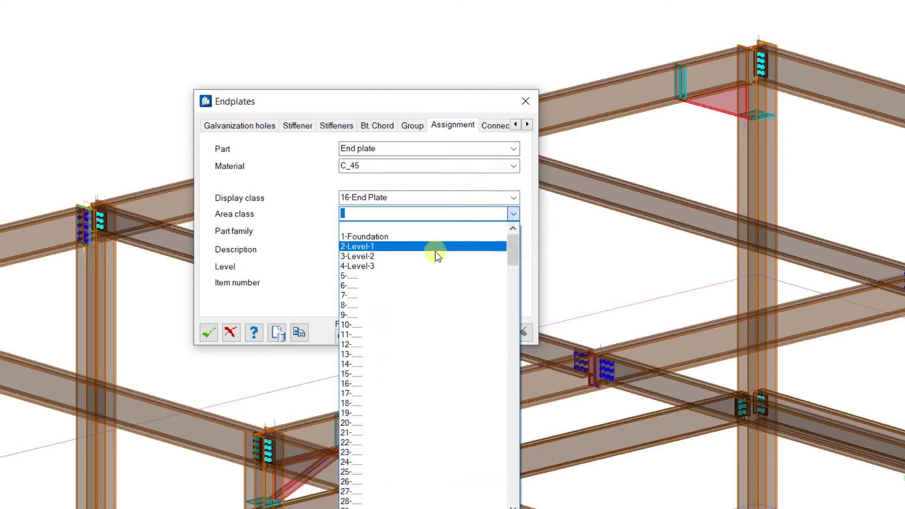
pyautogui.click(435, 254)
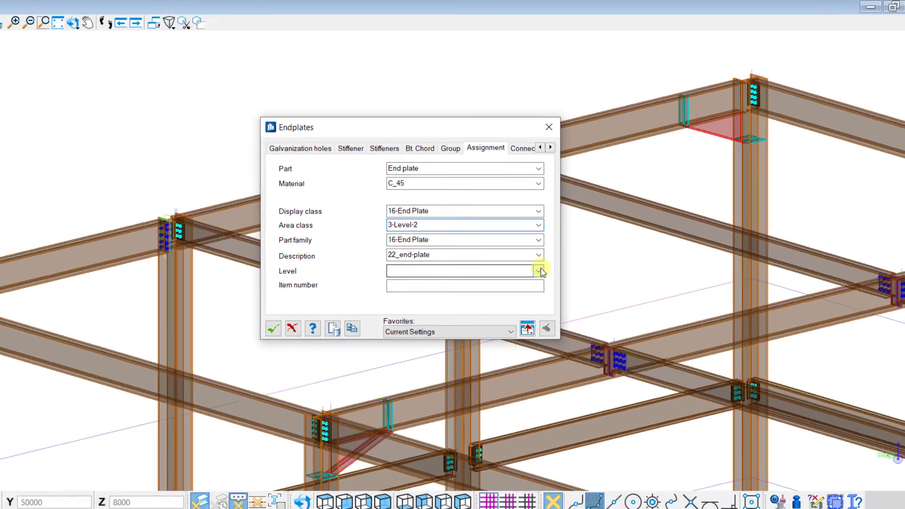
pyautogui.click(513, 267)
pyautogui.scroll(-3, 445, 391)
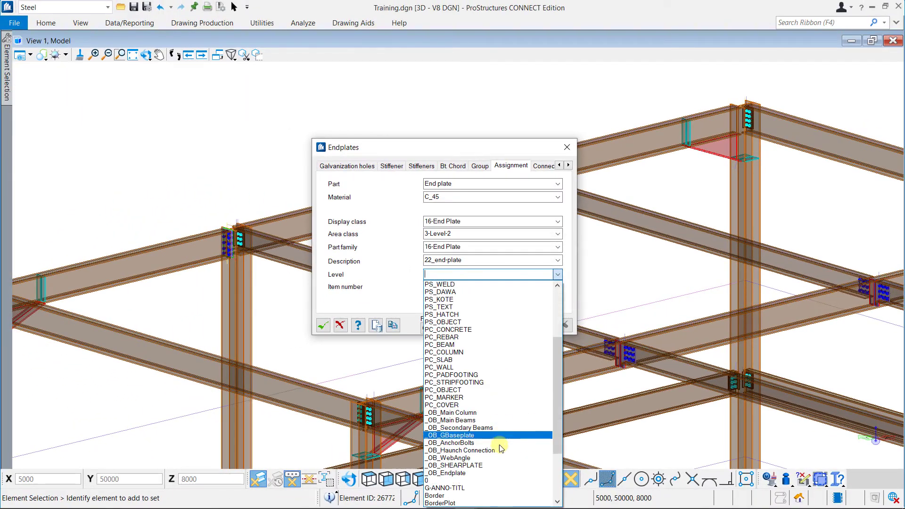
pyautogui.click(490, 471)
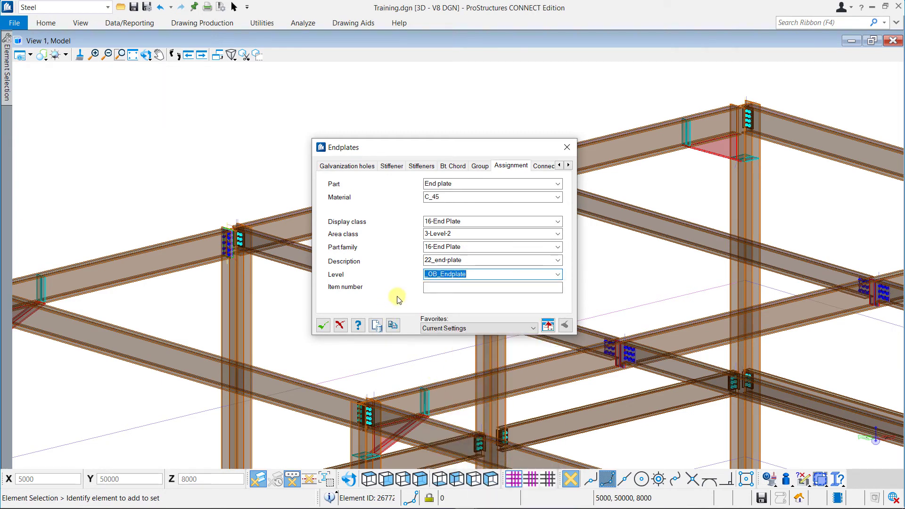